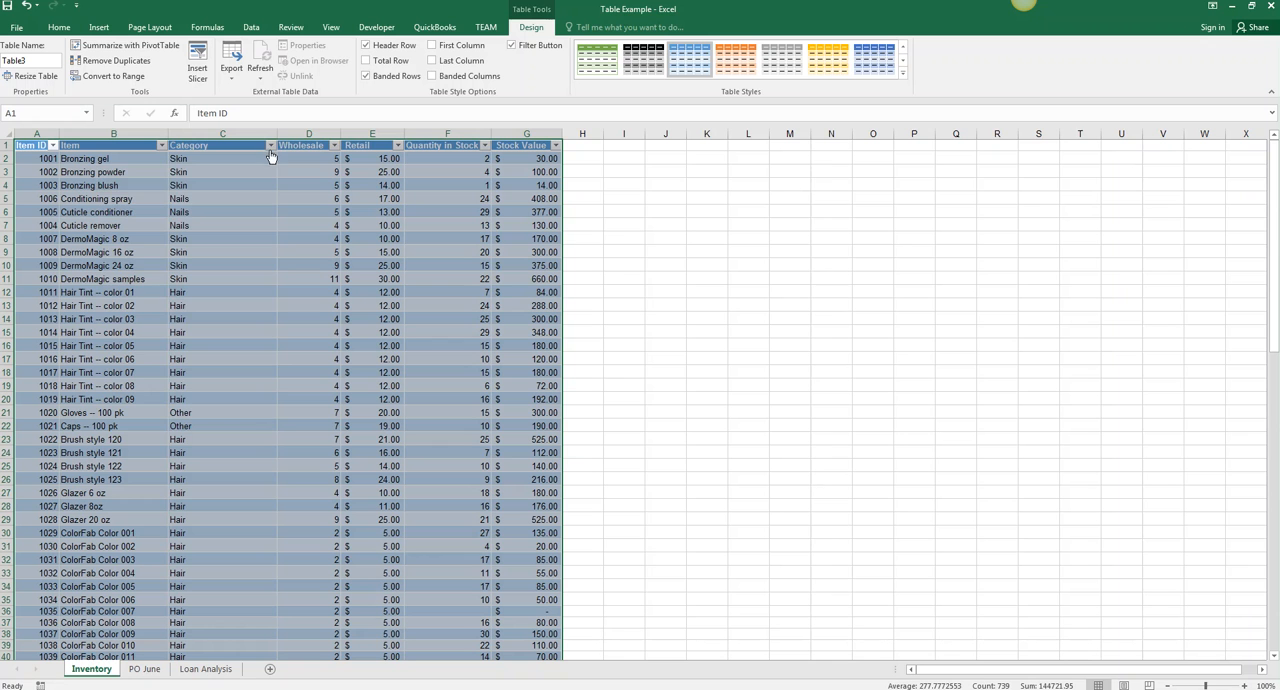
# - Filter the table's Category column to show only Nails, and clear that filter again
pyautogui.click(271, 146)
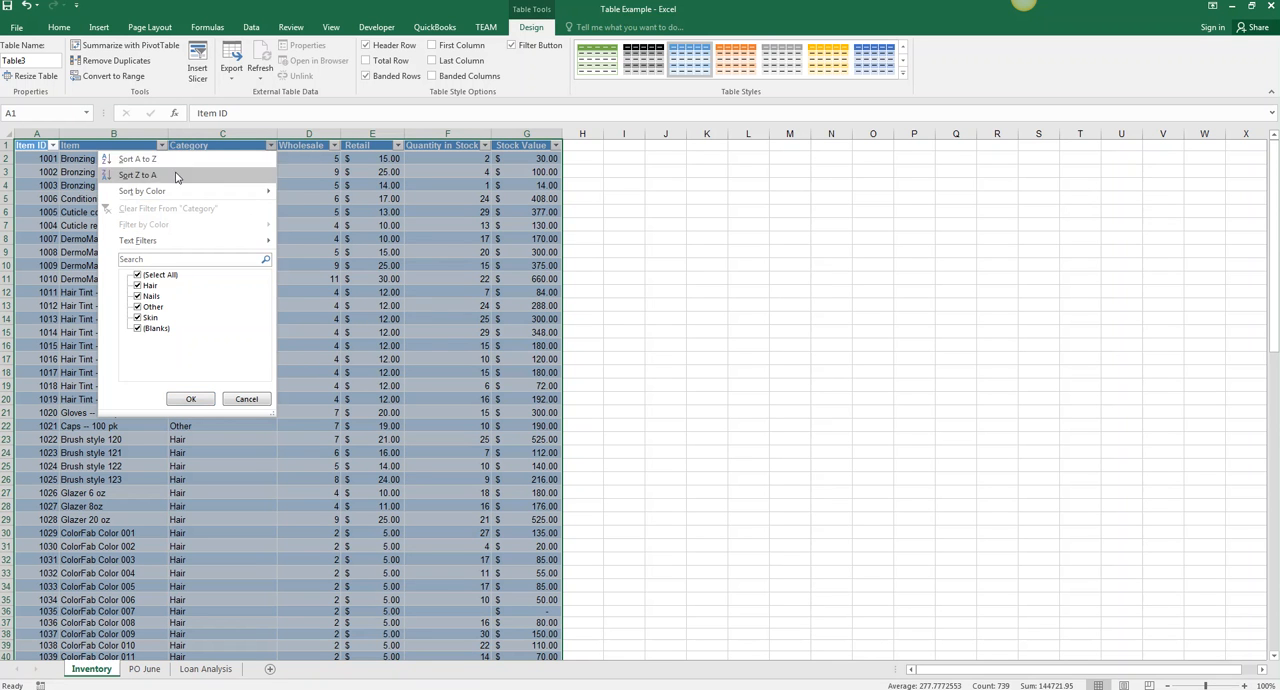
pyautogui.click(157, 278)
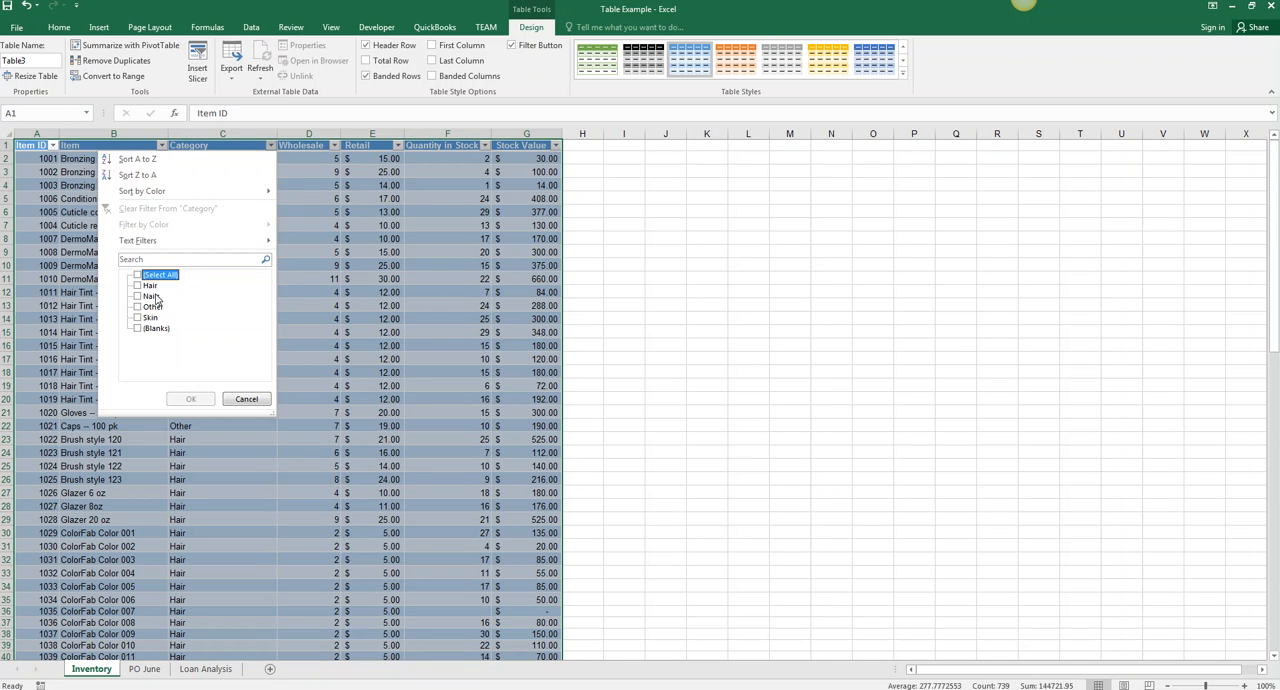
pyautogui.click(150, 297)
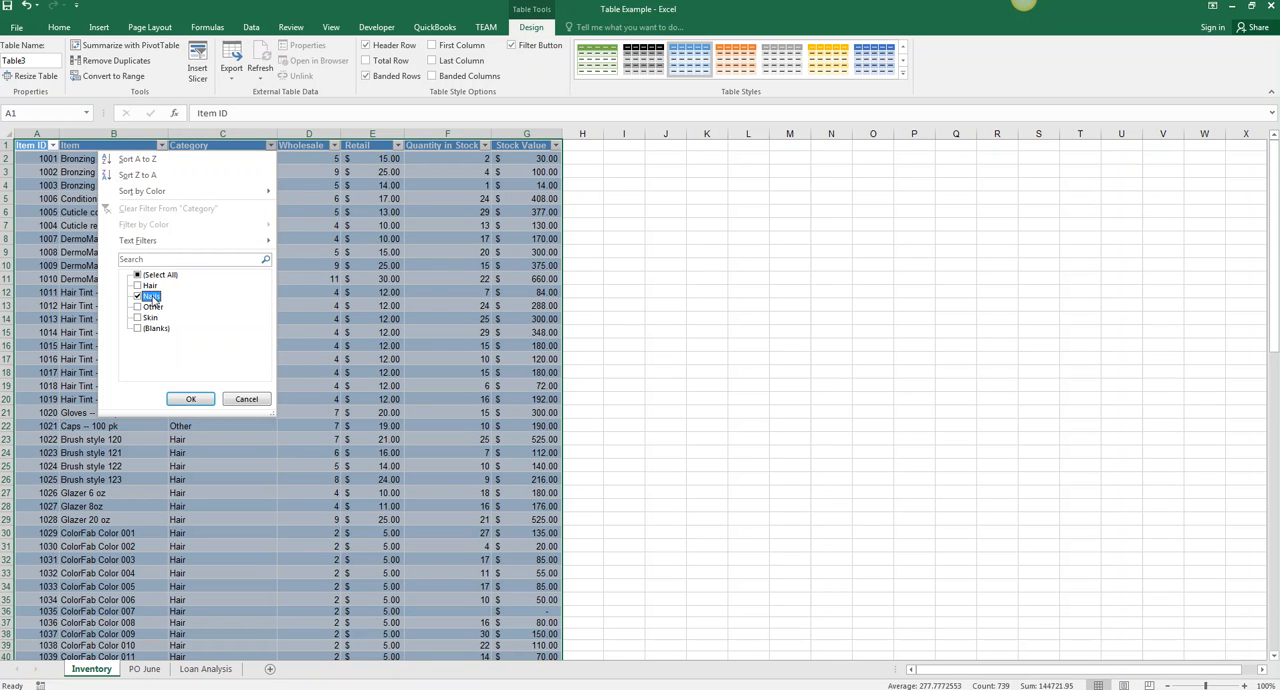
pyautogui.click(190, 399)
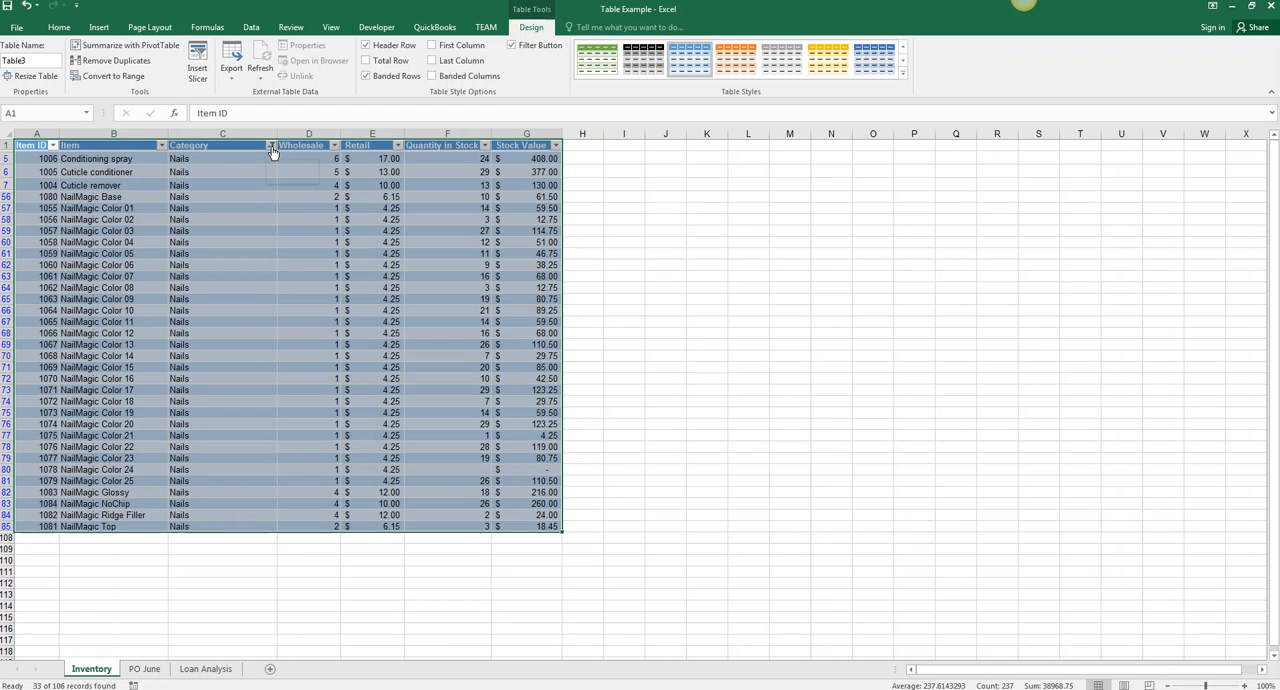
pyautogui.click(271, 148)
pyautogui.click(246, 210)
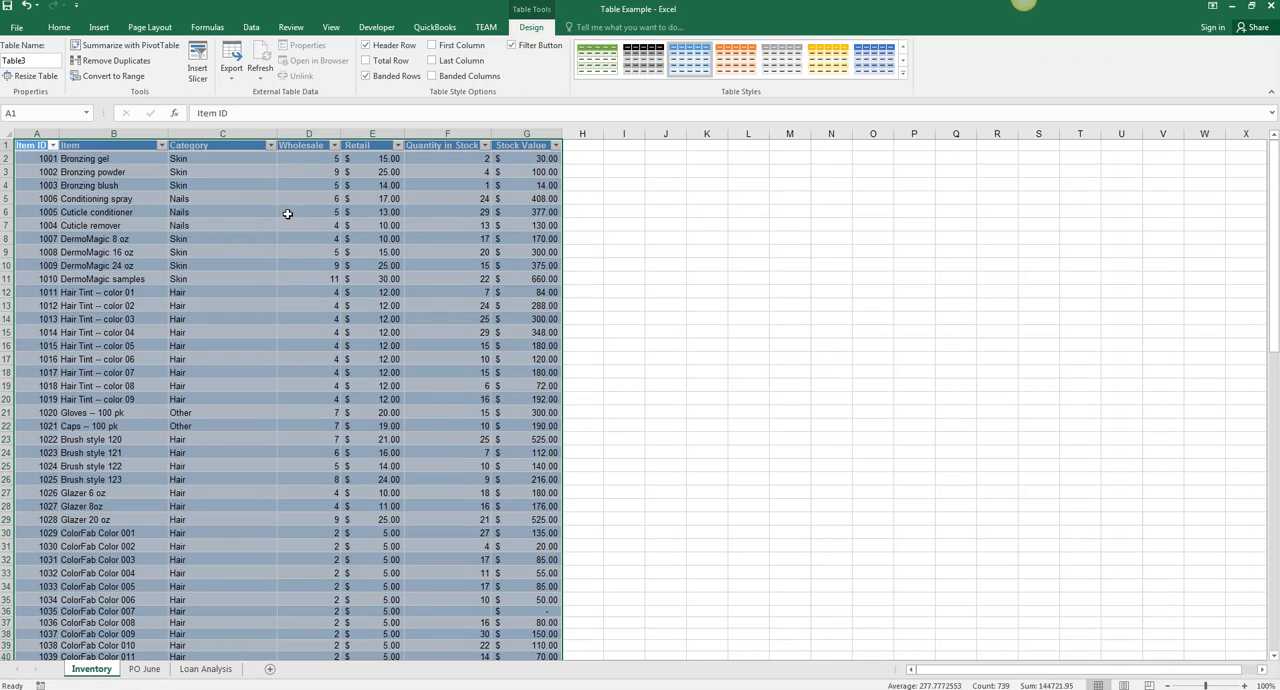
# - Insert a slicer for the Category field and move it beside the first rows of the table
pyautogui.click(198, 80)
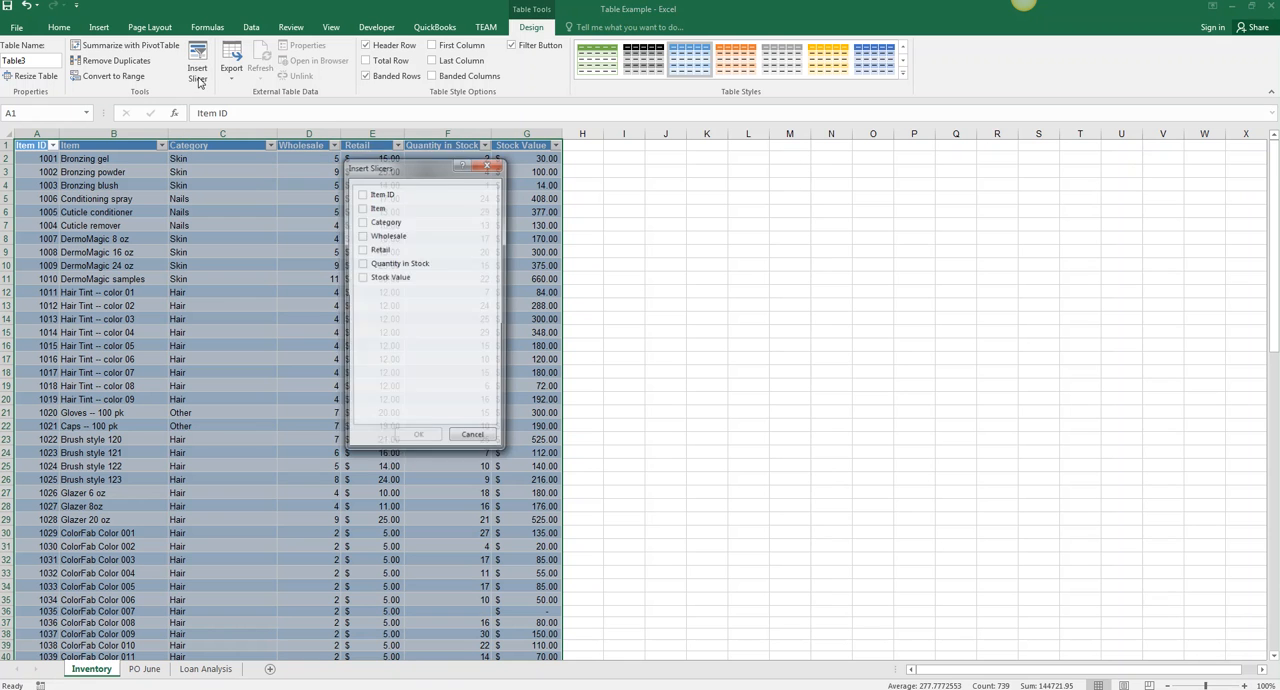
pyautogui.click(363, 226)
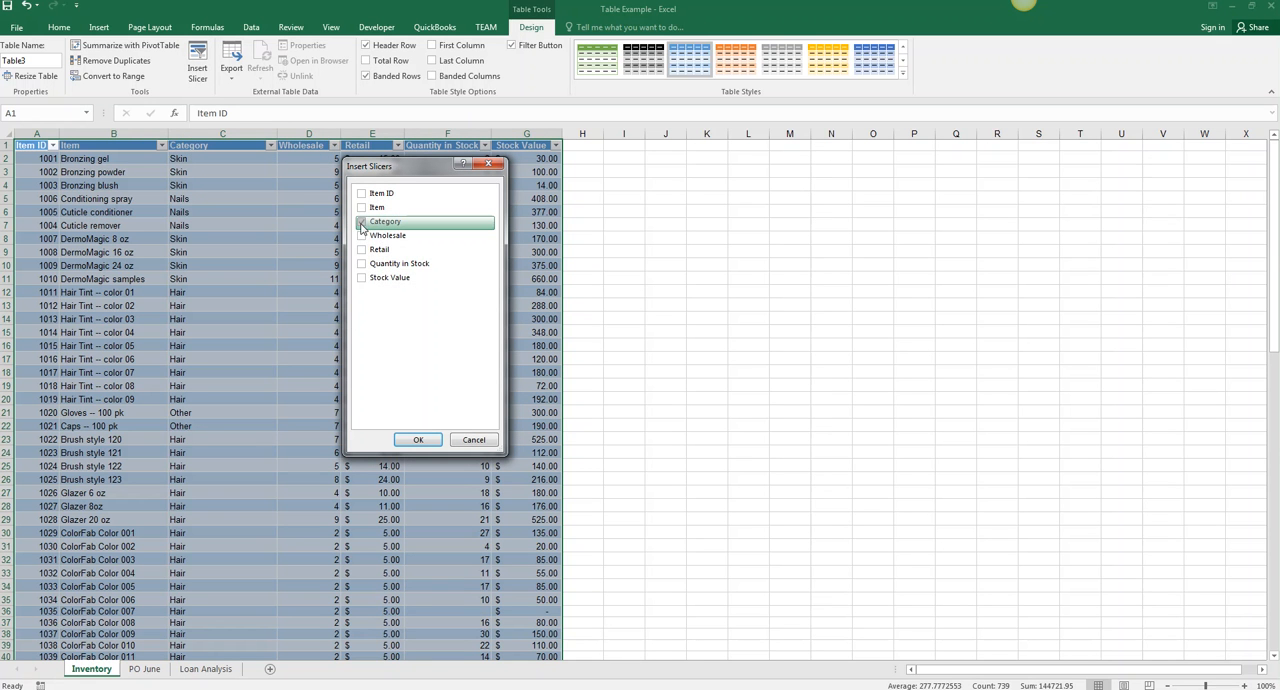
pyautogui.click(418, 440)
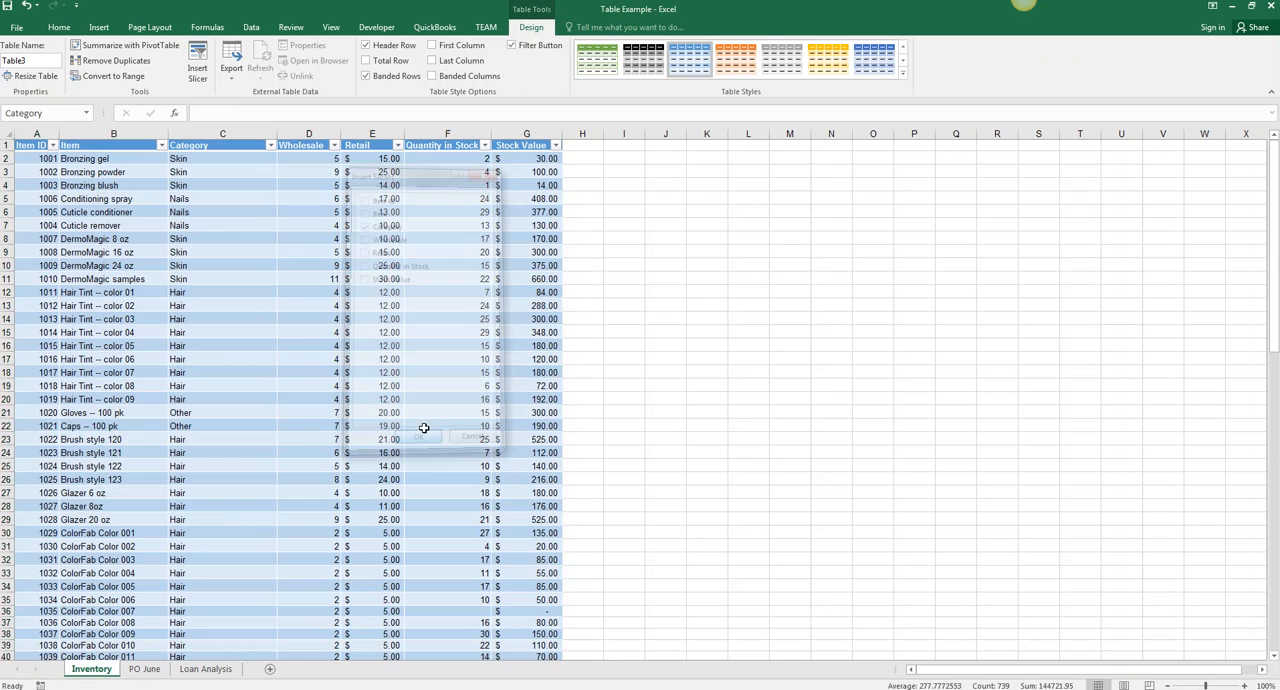
pyautogui.moveTo(627, 326); pyautogui.dragTo(627, 285)
pyautogui.moveTo(623, 265); pyautogui.dragTo(616, 157)
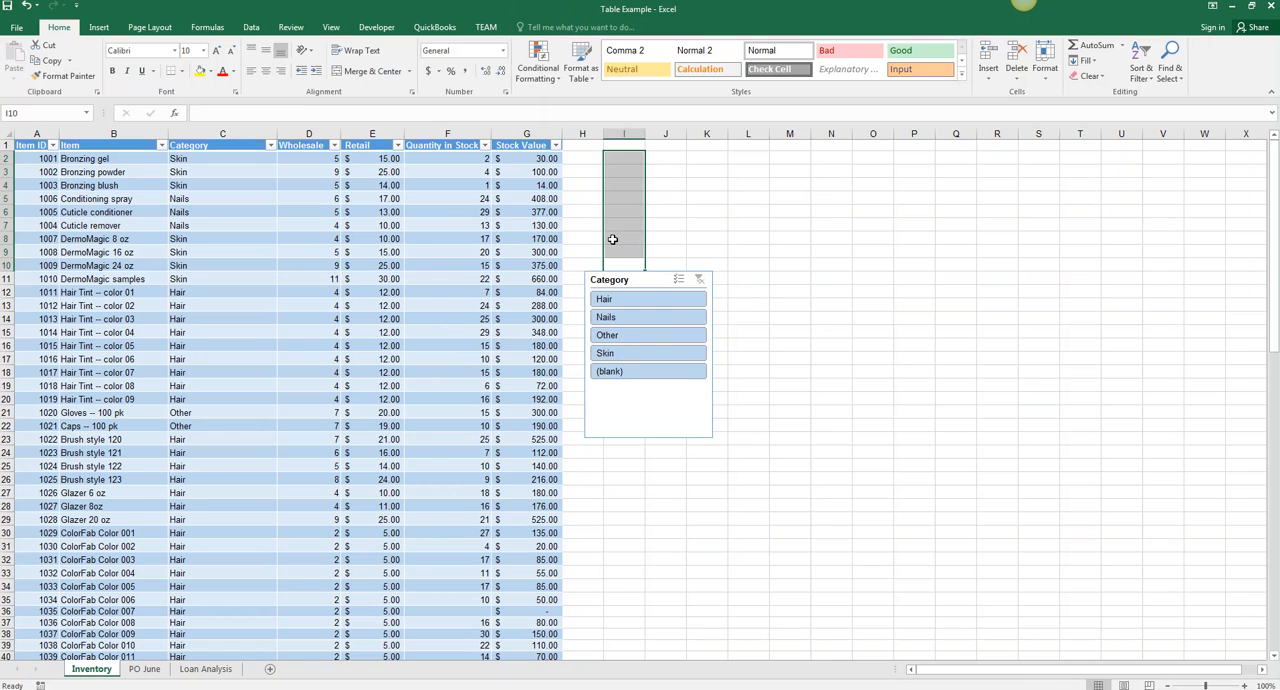
pyautogui.moveTo(614, 280); pyautogui.dragTo(610, 162)
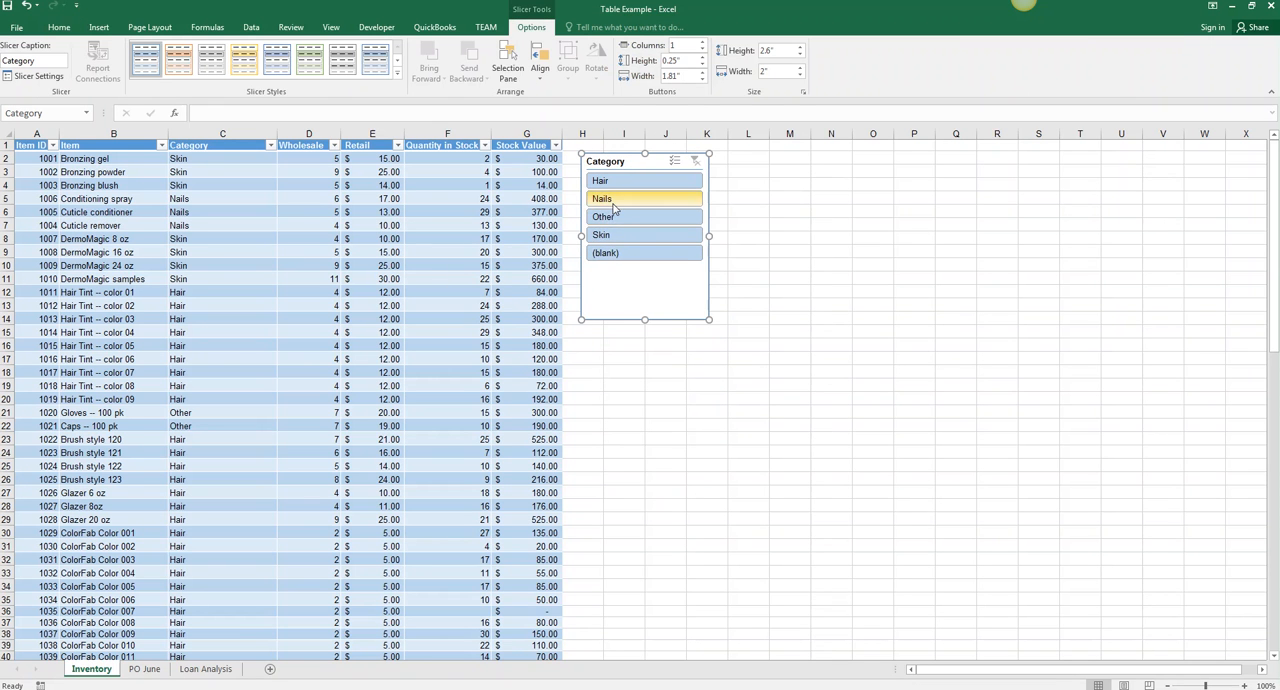
# - Filter the table to Nails with the Category slicer, and clear the slicer's filter
pyautogui.click(617, 203)
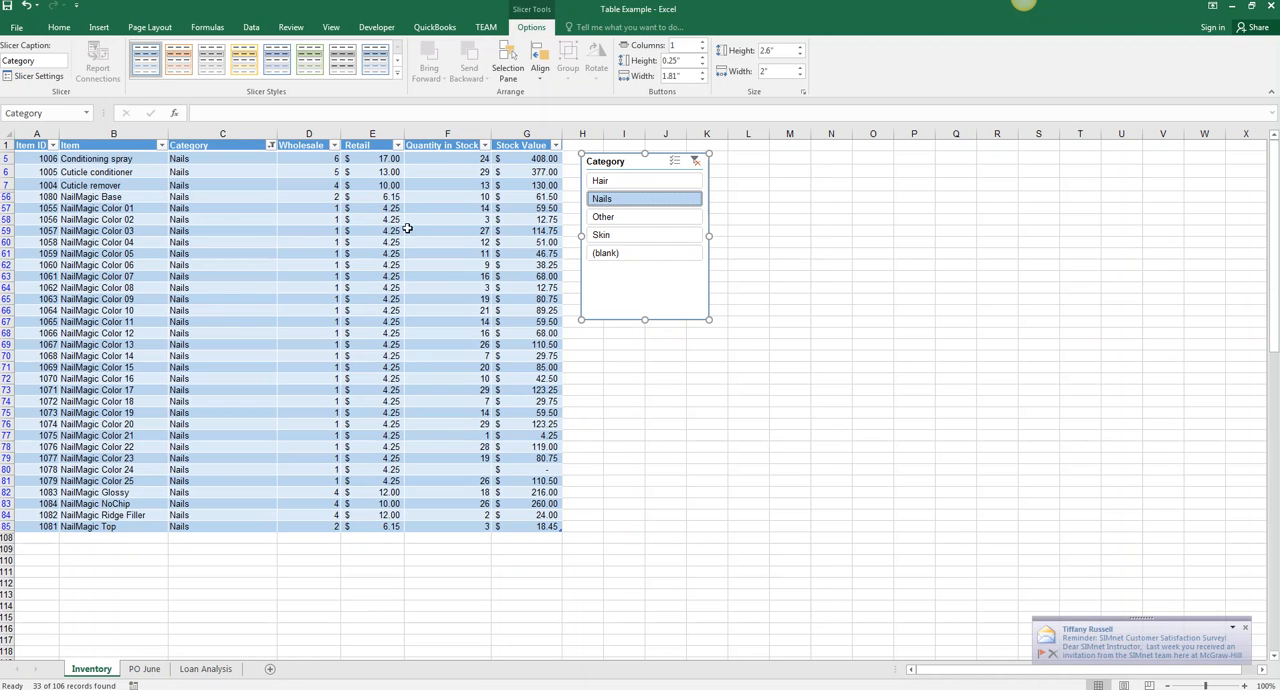
pyautogui.click(695, 161)
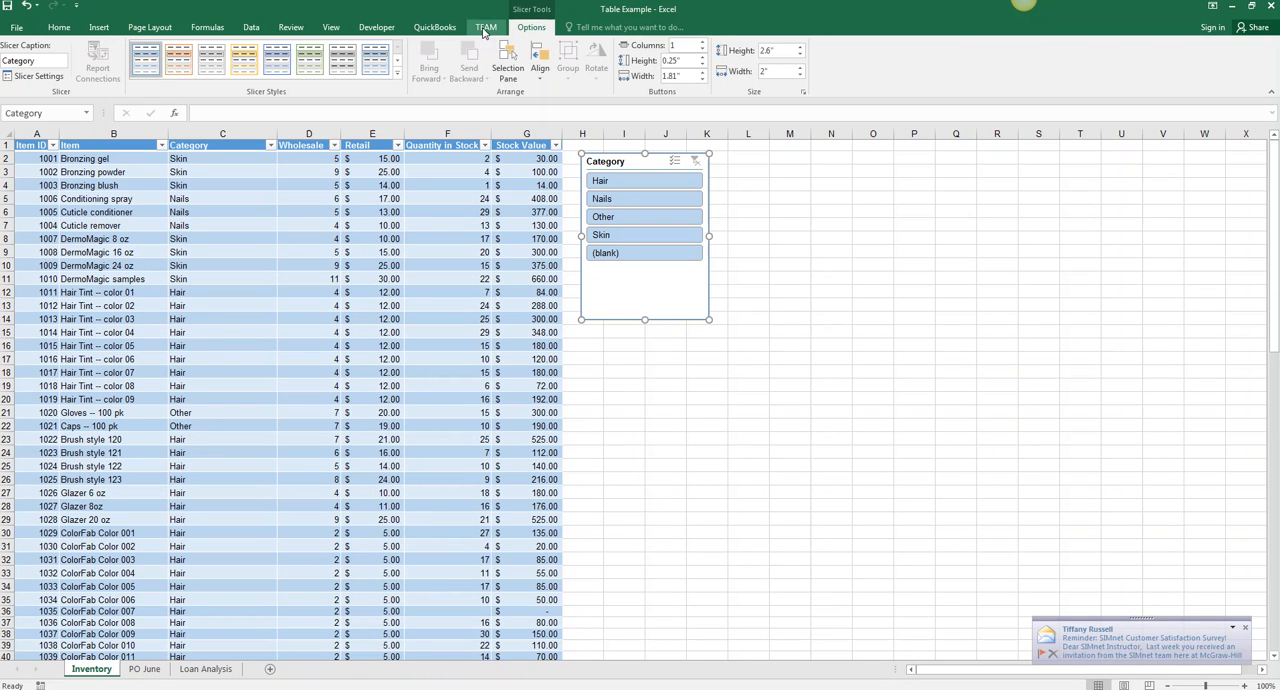
pyautogui.click(484, 227)
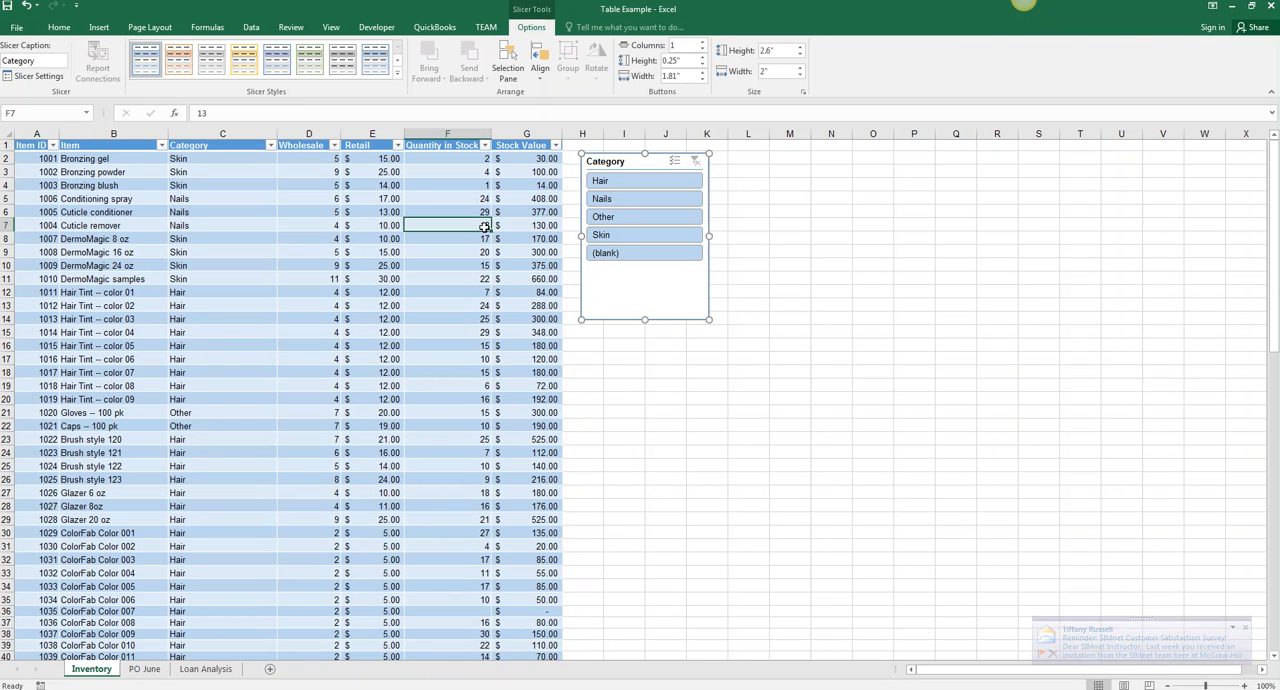
pyautogui.click(642, 288)
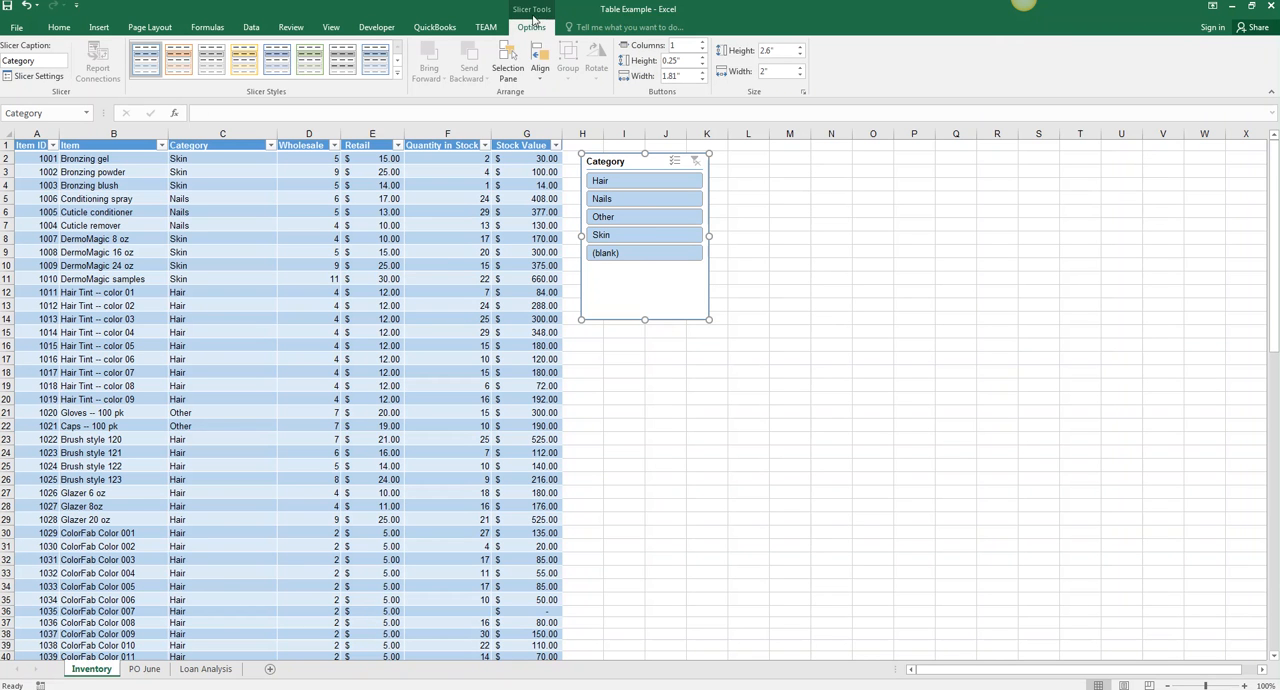
pyautogui.click(444, 241)
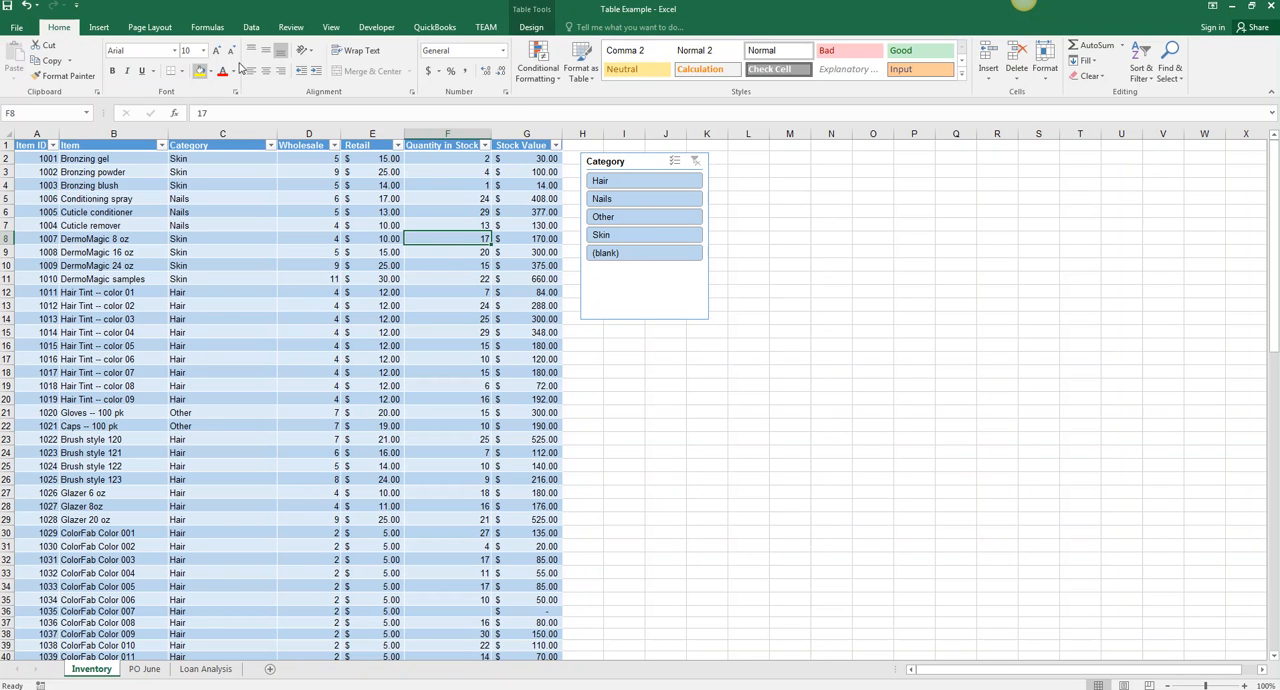
# - Insert a blank table row above the Bronzing blush record, at row 4
pyautogui.click(531, 27)
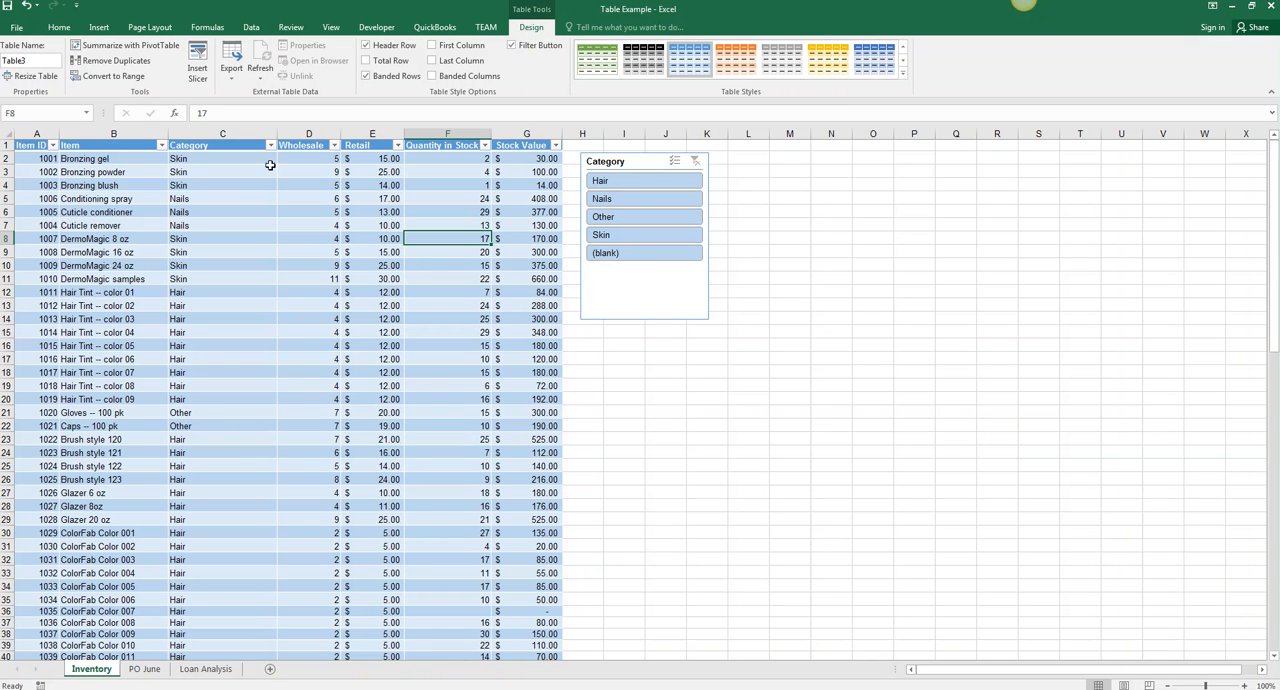
pyautogui.click(119, 187)
pyautogui.click(12, 186)
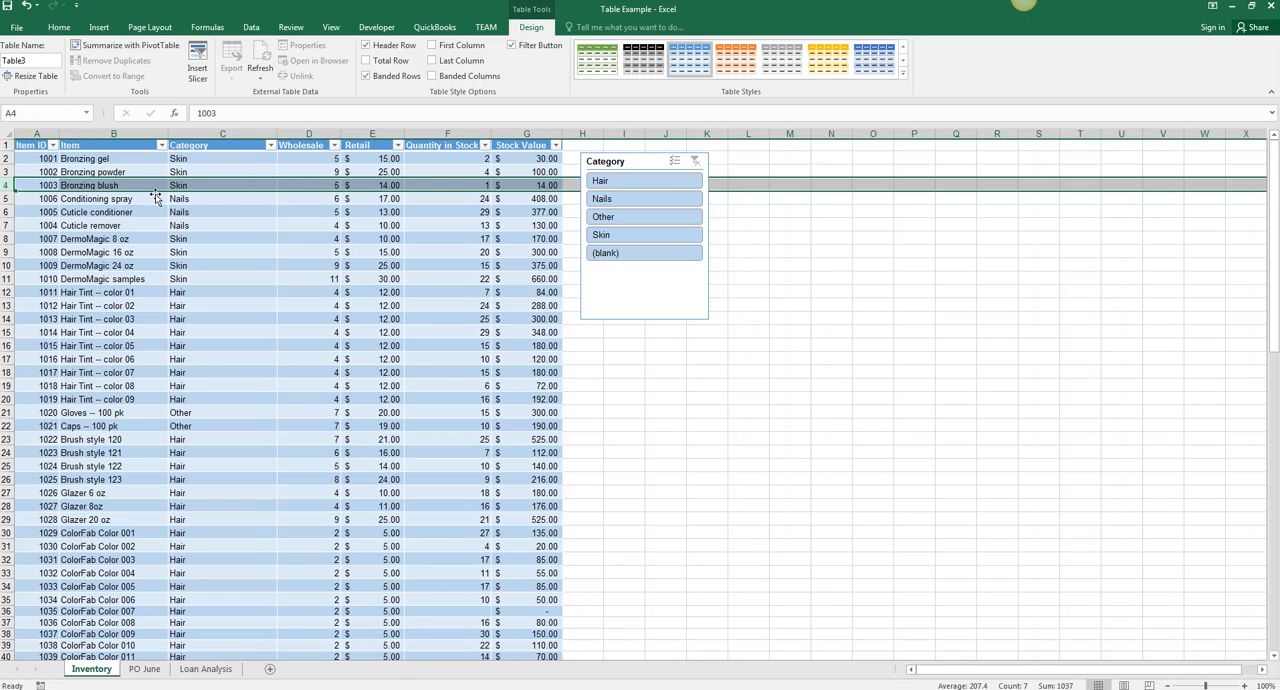
pyautogui.click(44, 183)
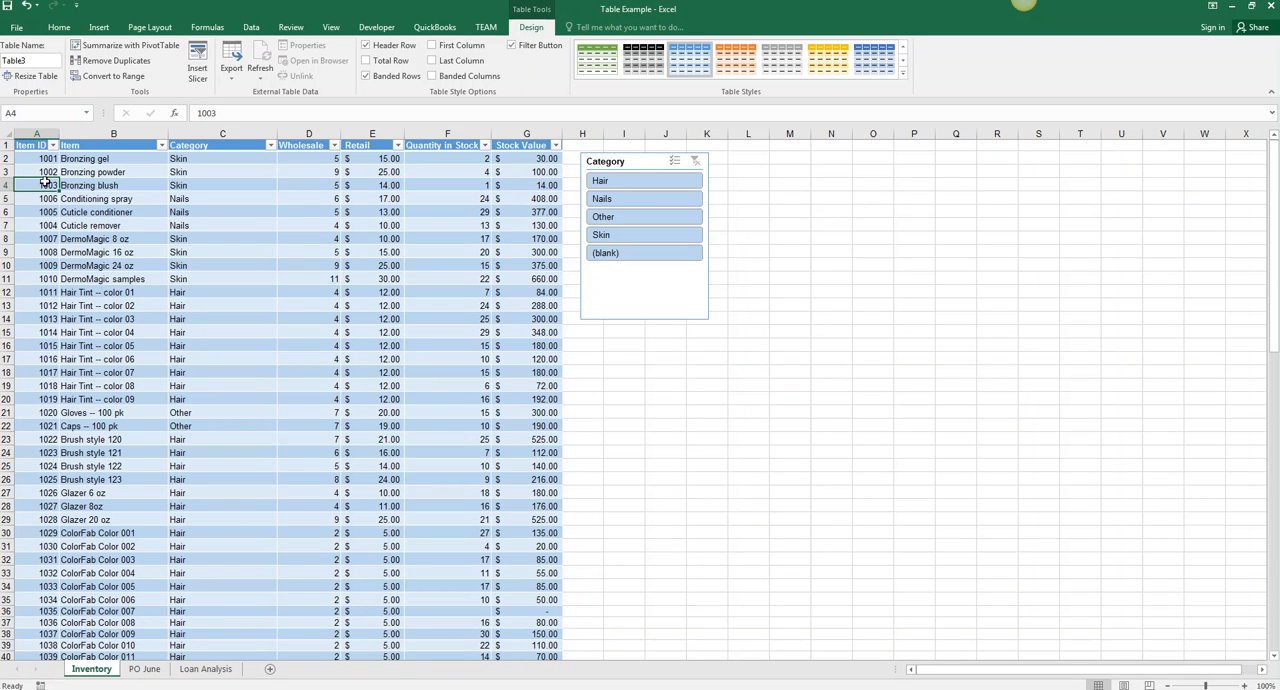
pyautogui.hotkey('ctrl', 'shift', '+')
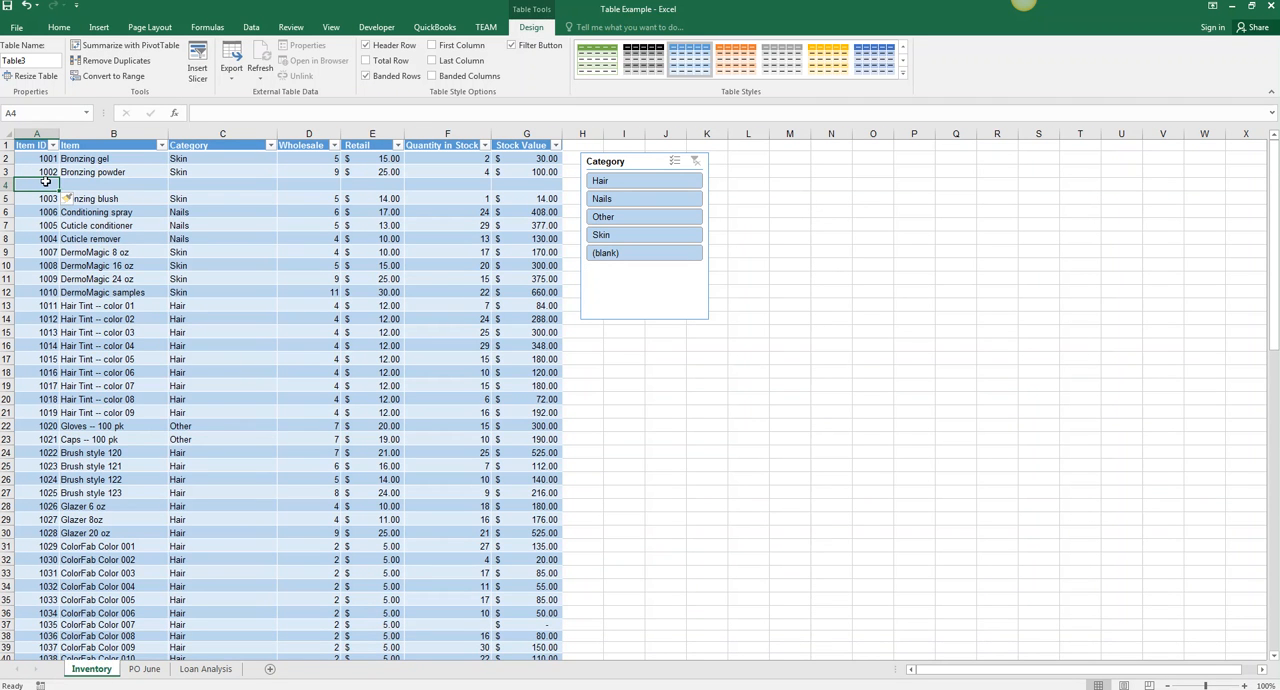
# - Copy the Bronzing powder record from row 3 into the blank row 4 as a duplicate
pyautogui.moveTo(44, 172); pyautogui.dragTo(511, 173)
pyautogui.hotkey('ctrl', 'c')
pyautogui.click(40, 185)
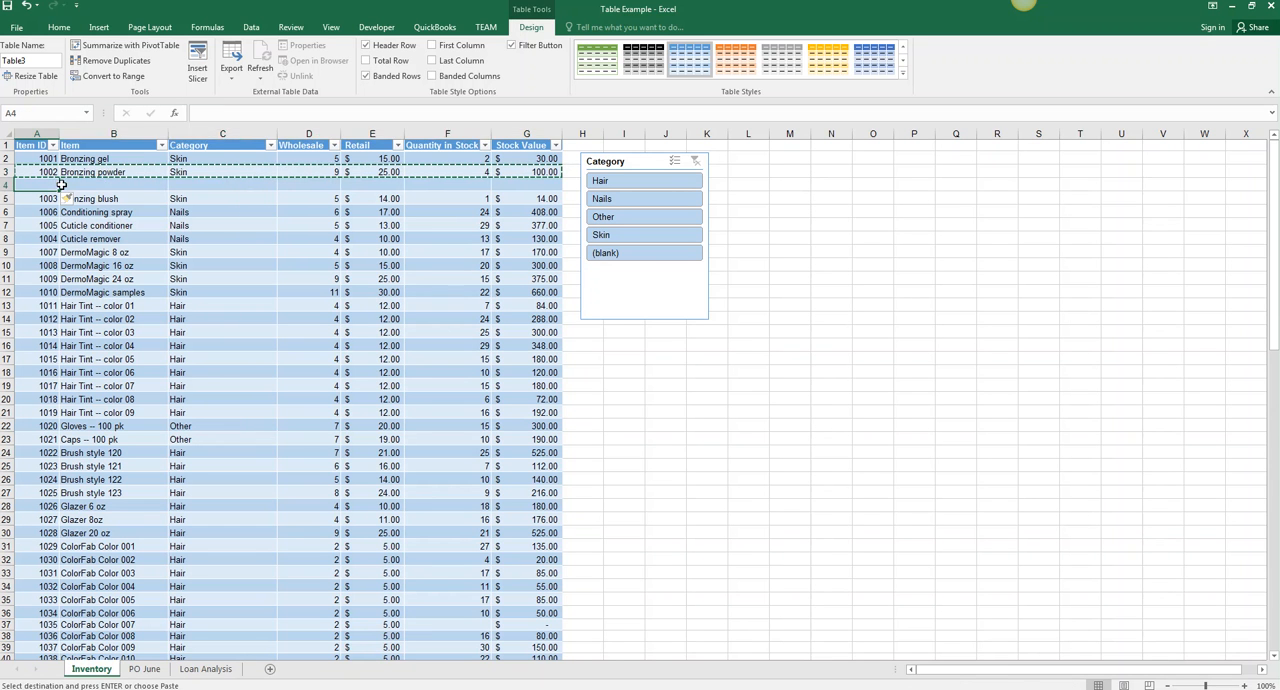
pyautogui.hotkey('ctrl', 'v')
pyautogui.click(314, 210)
pyautogui.press('Escape')
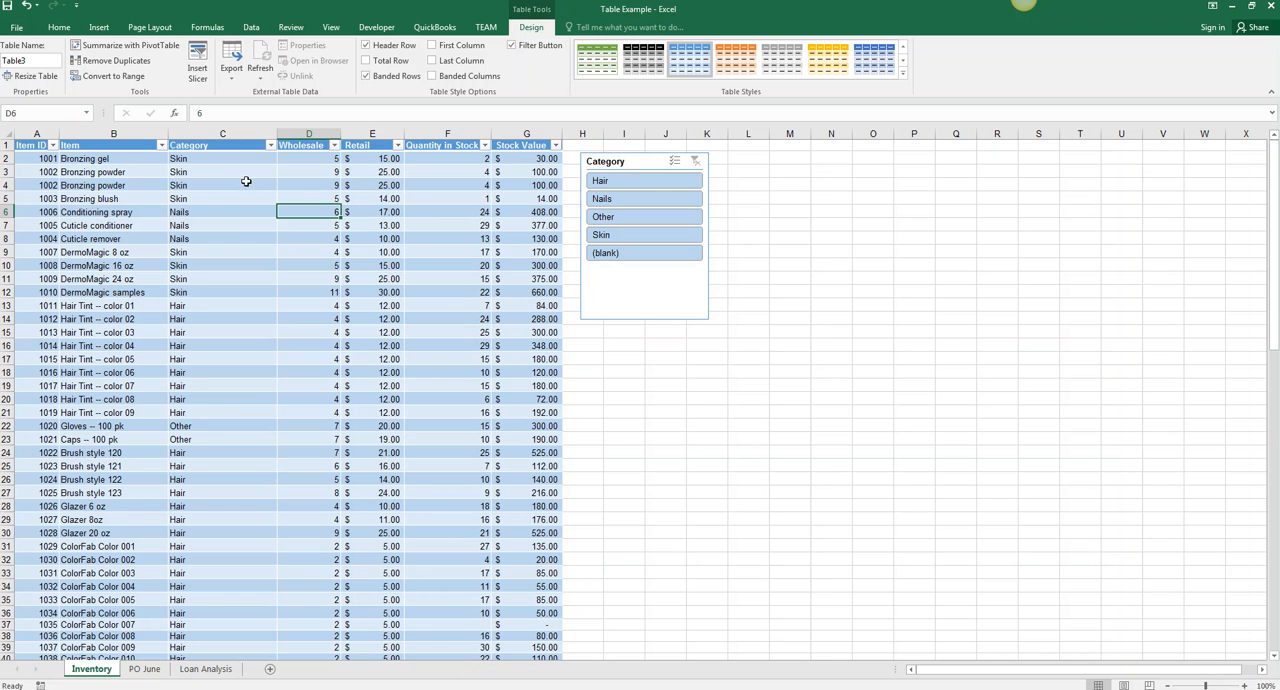
# - Remove duplicate records from the inventory table, comparing all columns and treating the first row as headers
pyautogui.scroll(-9, 218, 416)
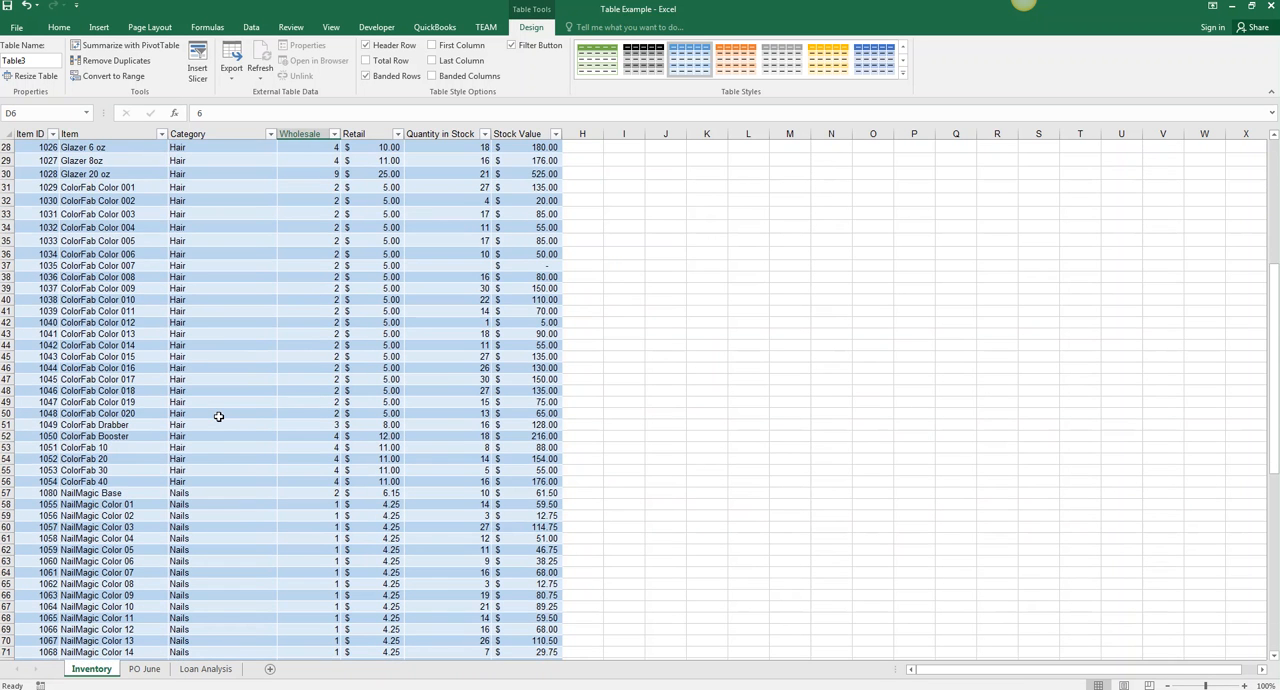
pyautogui.scroll(9, 222, 418)
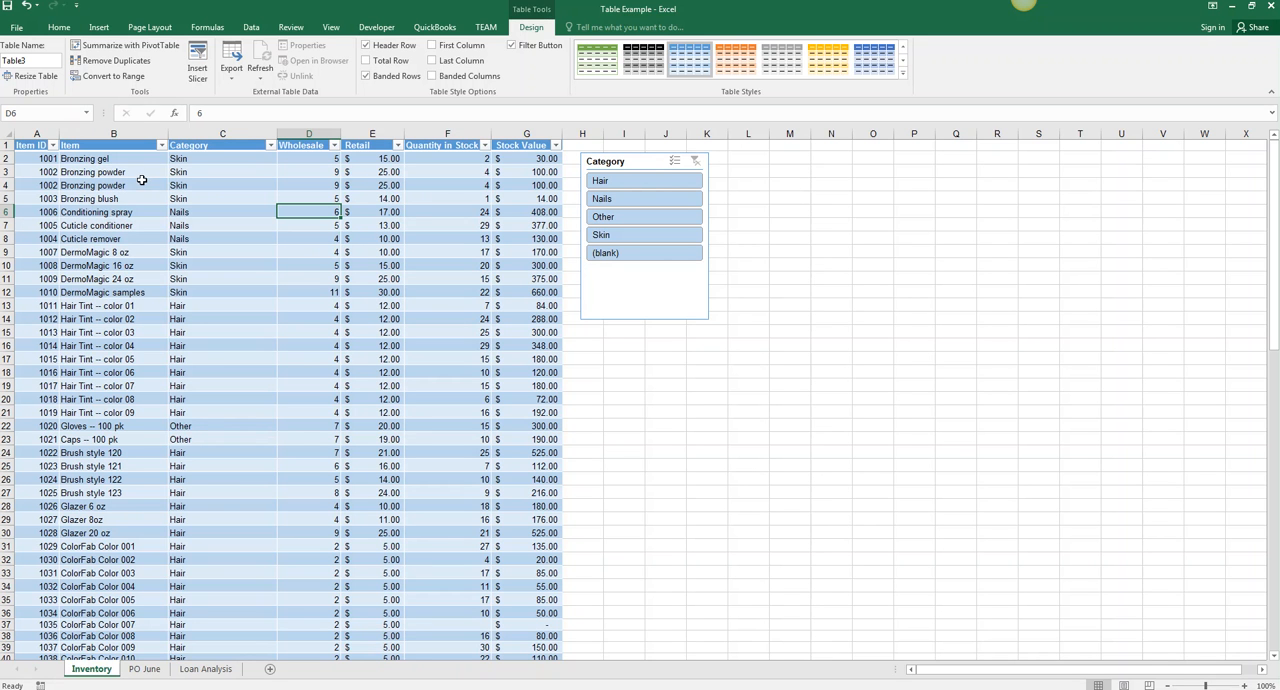
pyautogui.click(137, 62)
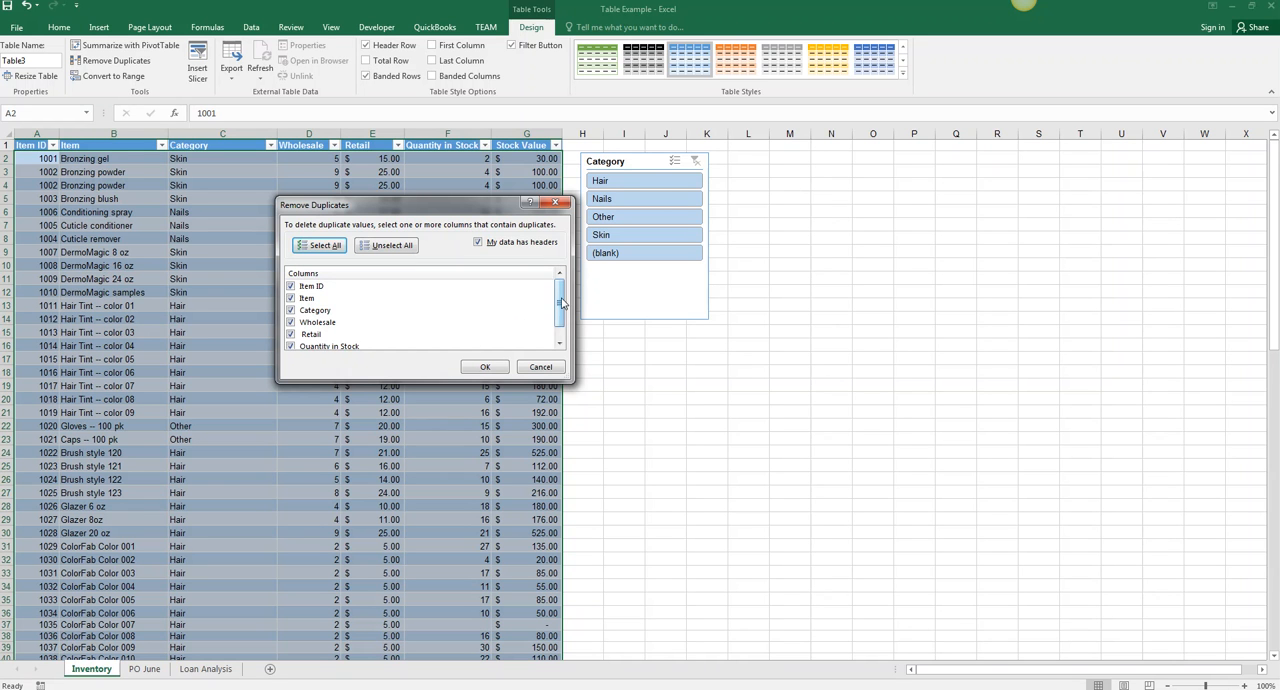
pyautogui.moveTo(561, 300)
pyautogui.mouseDown()
pyautogui.moveTo(562, 312)
pyautogui.moveTo(560, 299)
pyautogui.mouseUp()
pyautogui.click(485, 367)
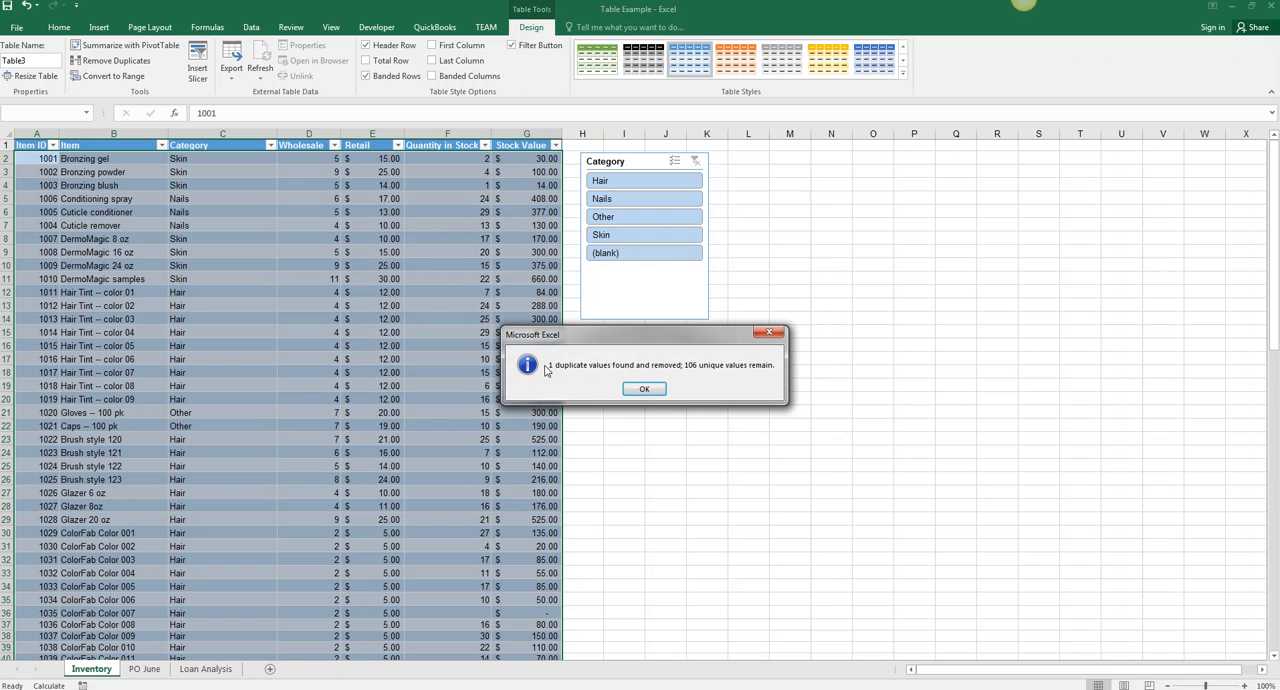
pyautogui.click(644, 389)
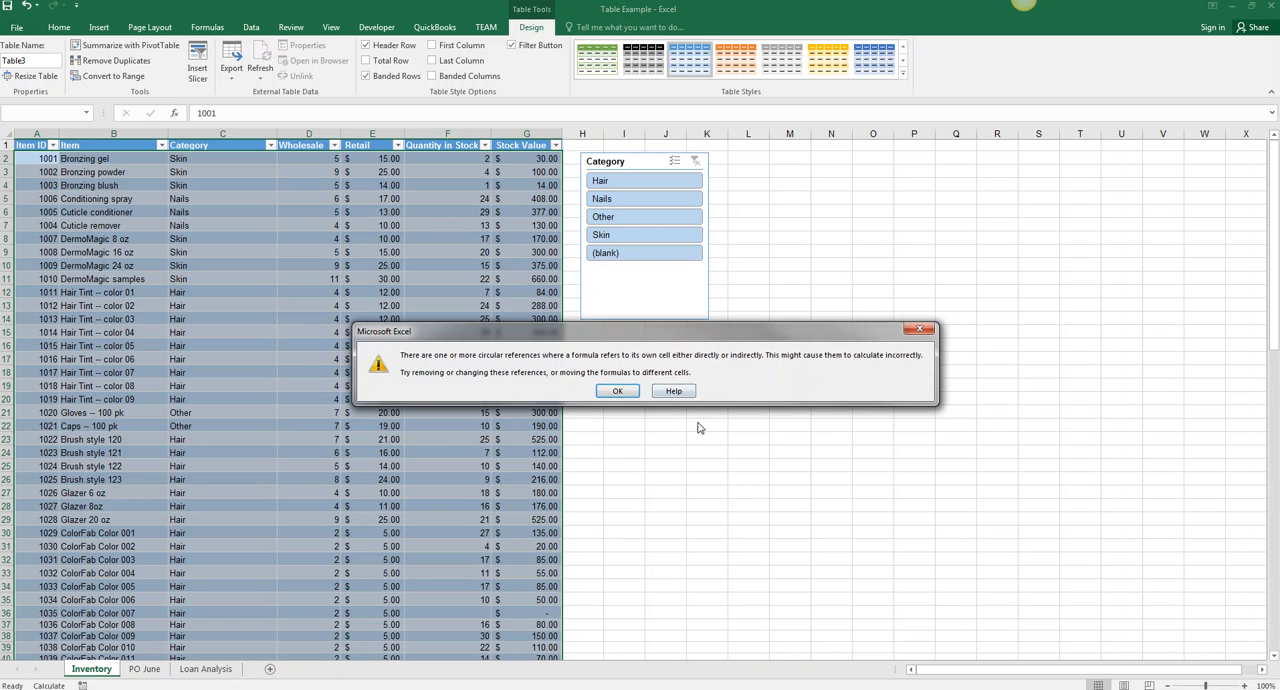
pyautogui.click(618, 391)
# - Clear the contents of the manually entered Total row in row 107
pyautogui.scroll(-20, 463, 353)
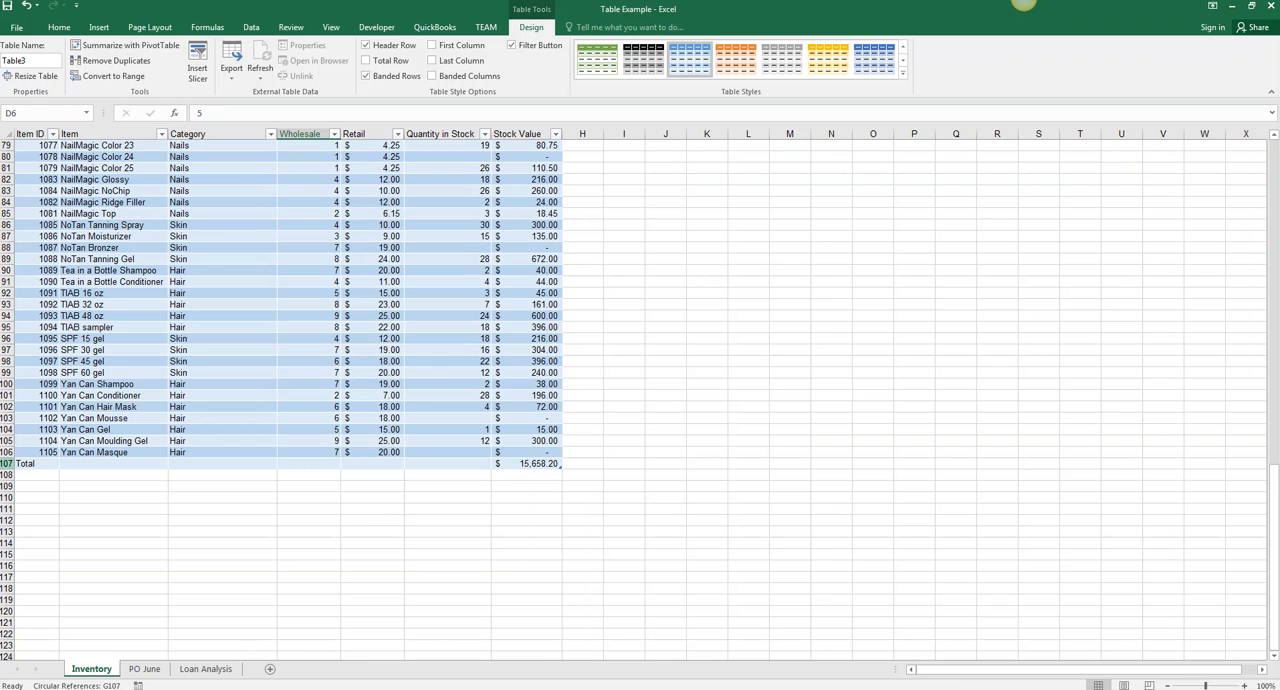
pyautogui.click(7, 463)
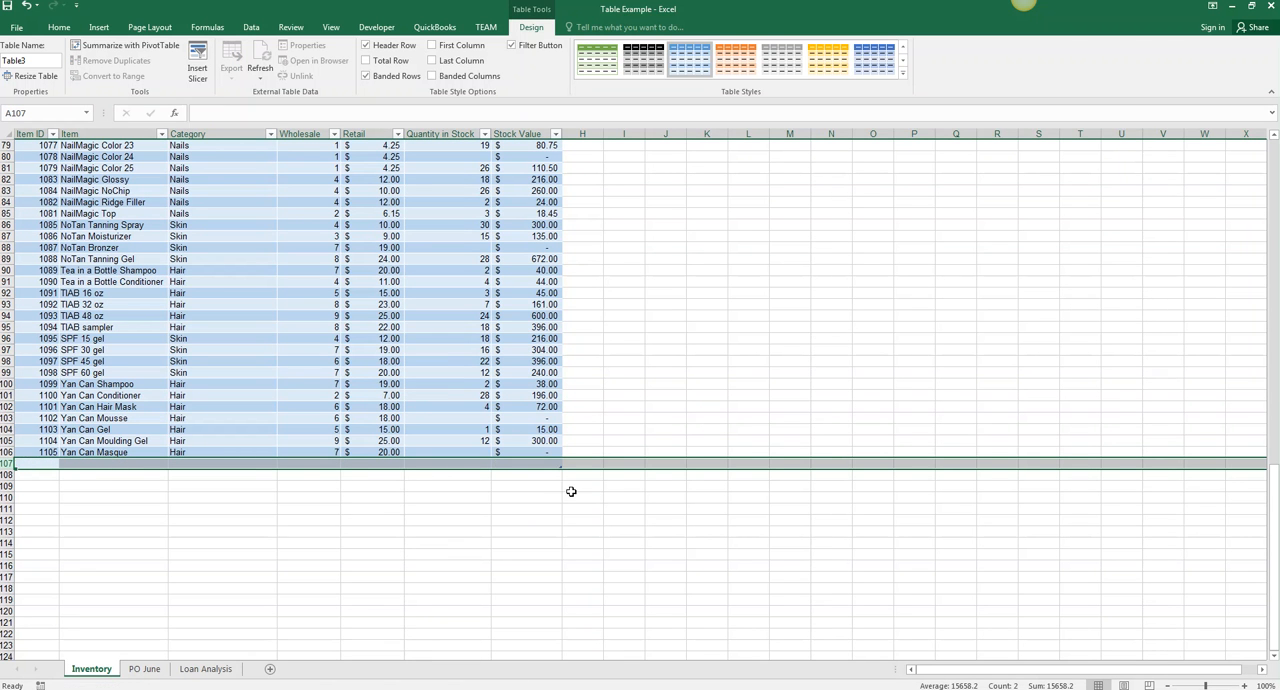
pyautogui.click(514, 495)
# - Turn on the Total Row option for the inventory table
pyautogui.scroll(20, 518, 474)
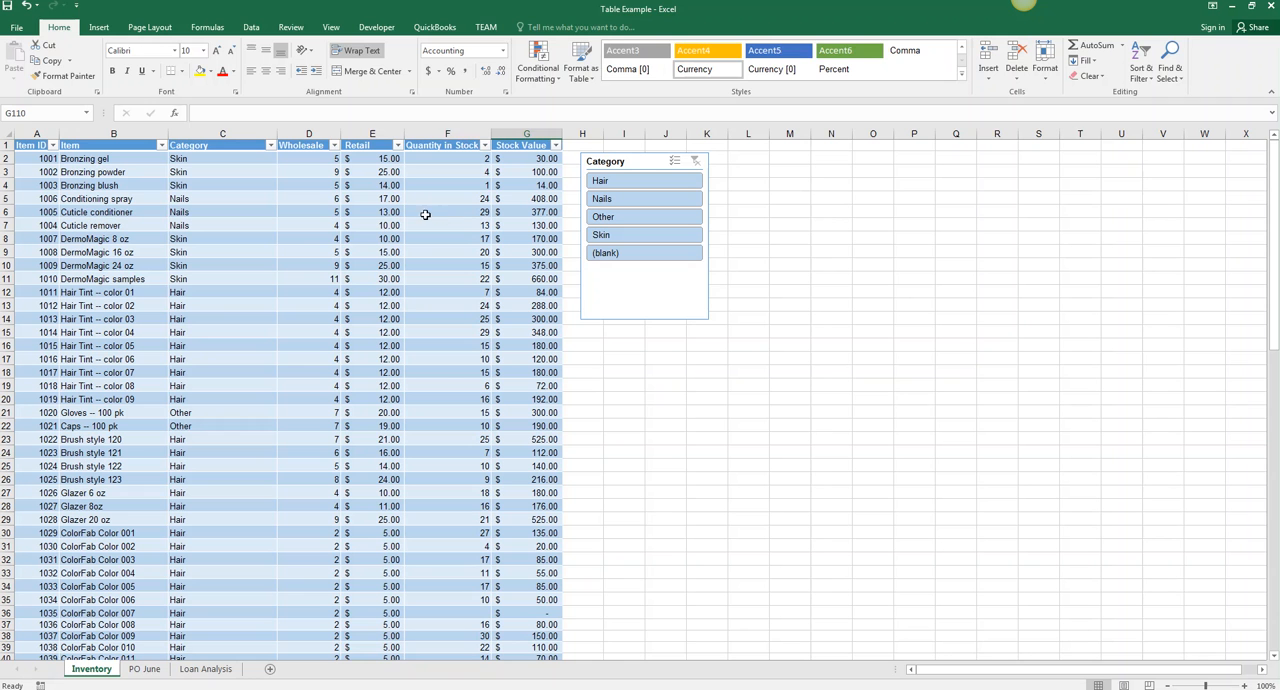
pyautogui.click(412, 317)
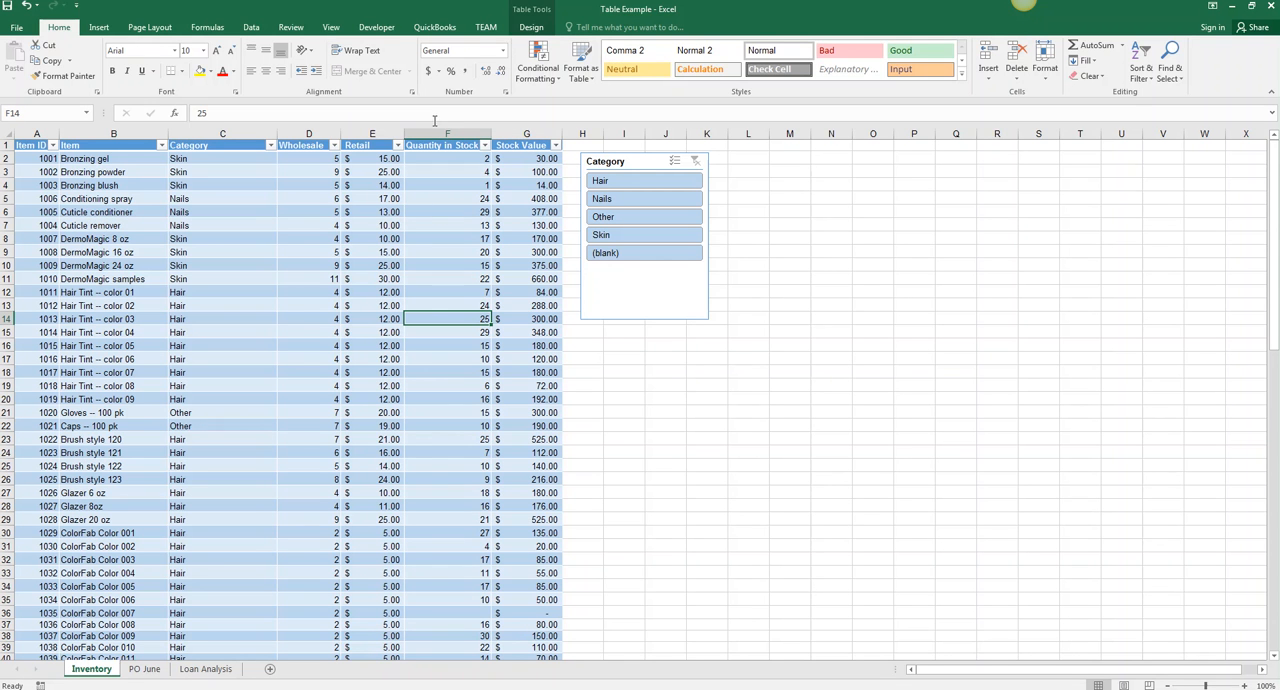
pyautogui.click(529, 30)
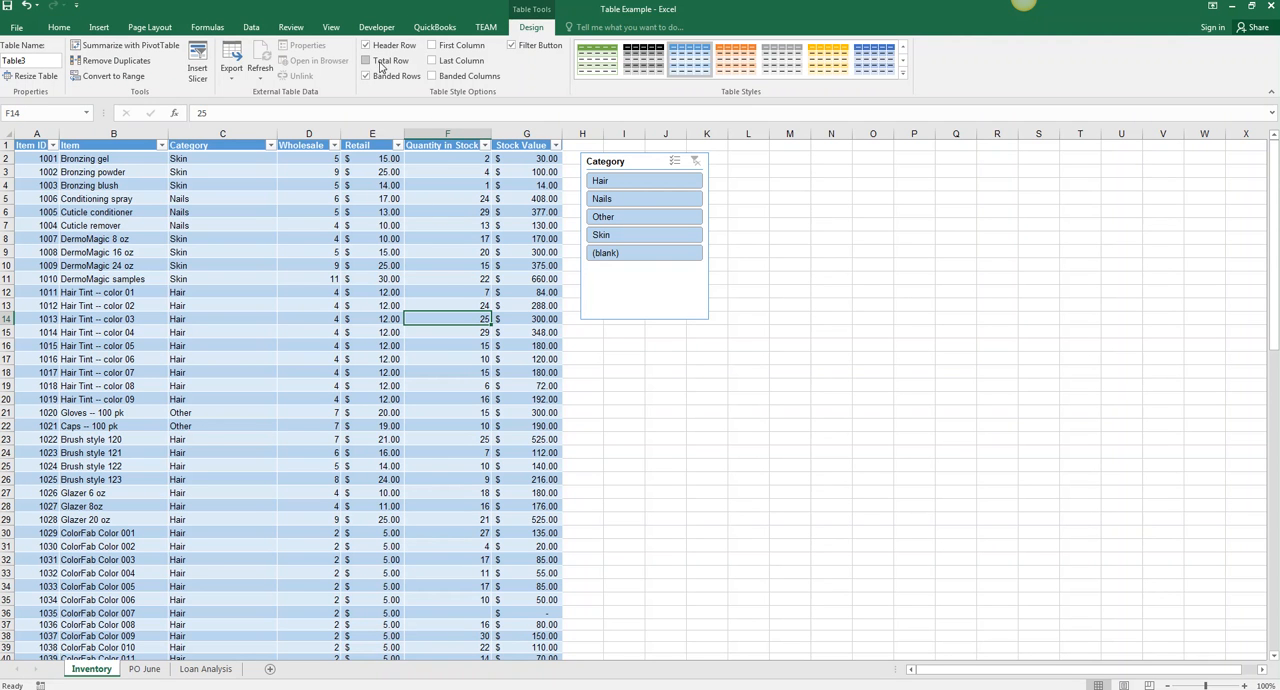
pyautogui.click(367, 61)
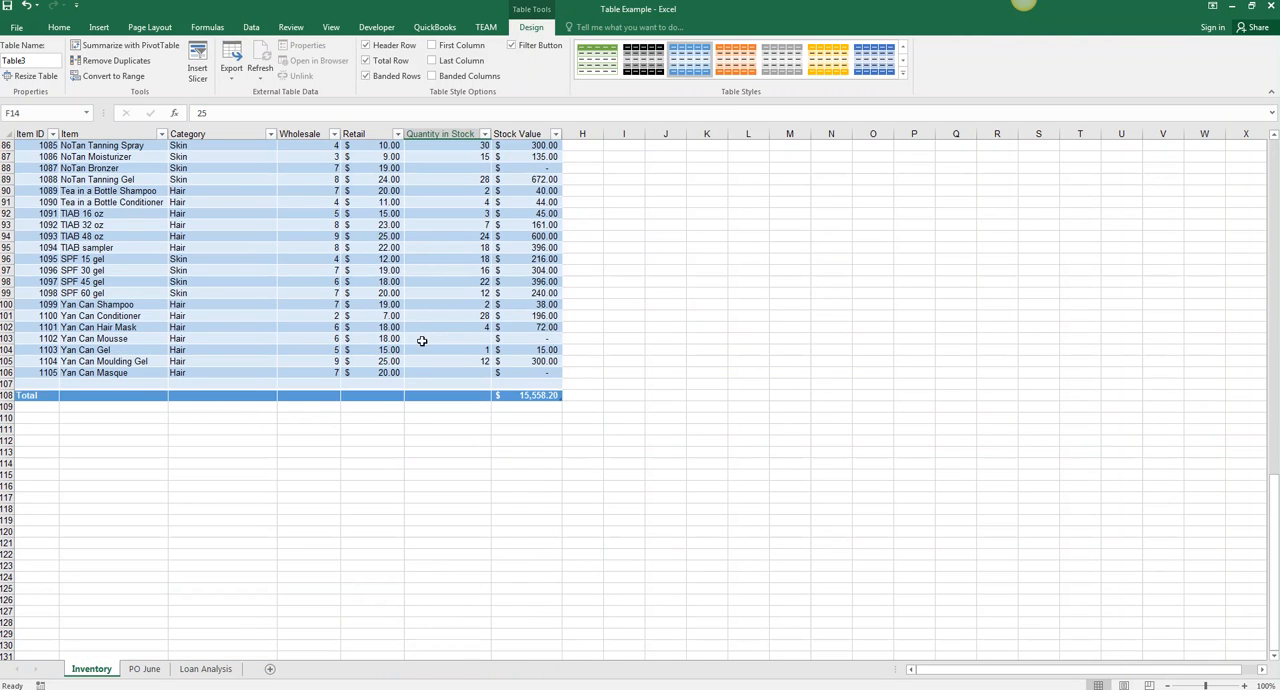
# - Inspect the formula in the Stock Value cell of the Total row without changing it
pyautogui.click(547, 394)
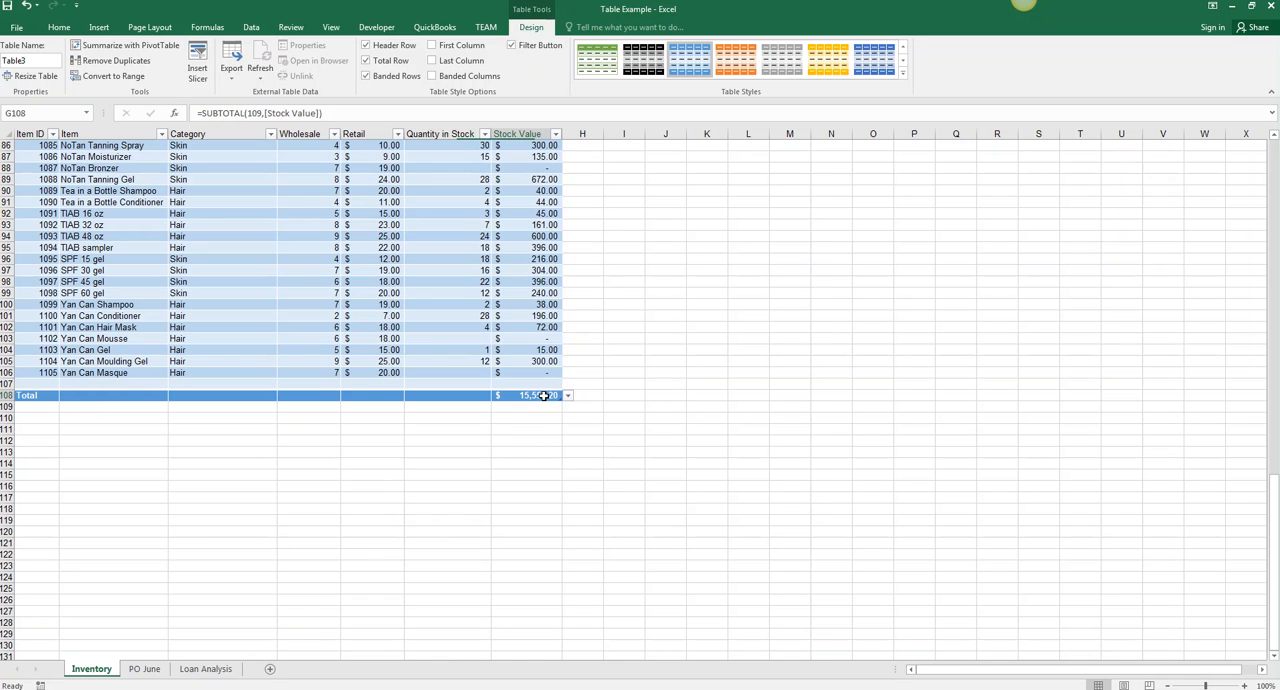
pyautogui.doubleClick(521, 397)
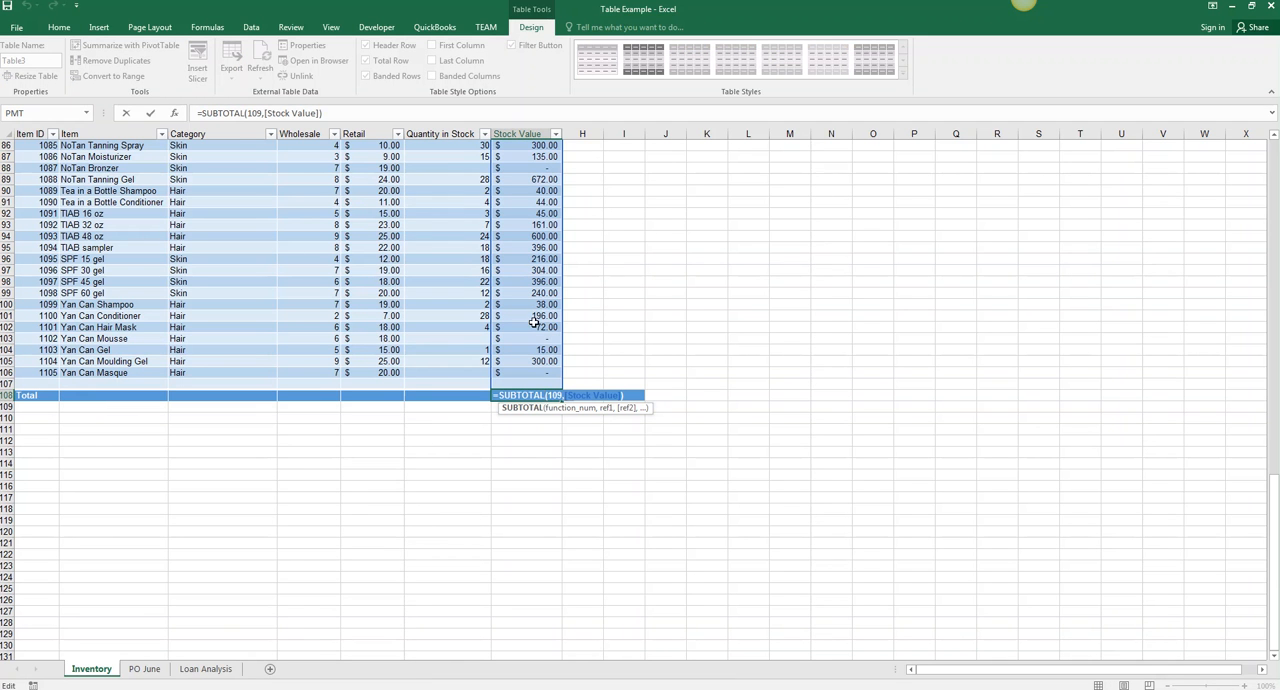
pyautogui.click(473, 348)
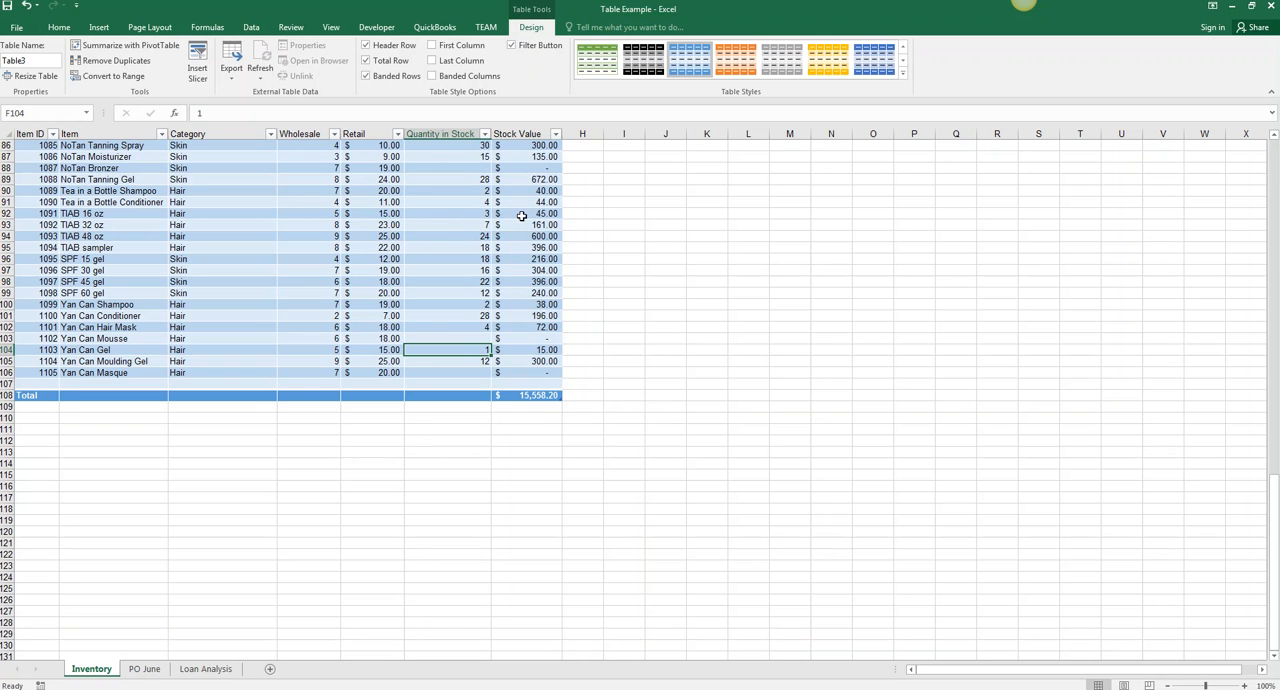
pyautogui.scroll(-1, 540, 380)
pyautogui.click(517, 408)
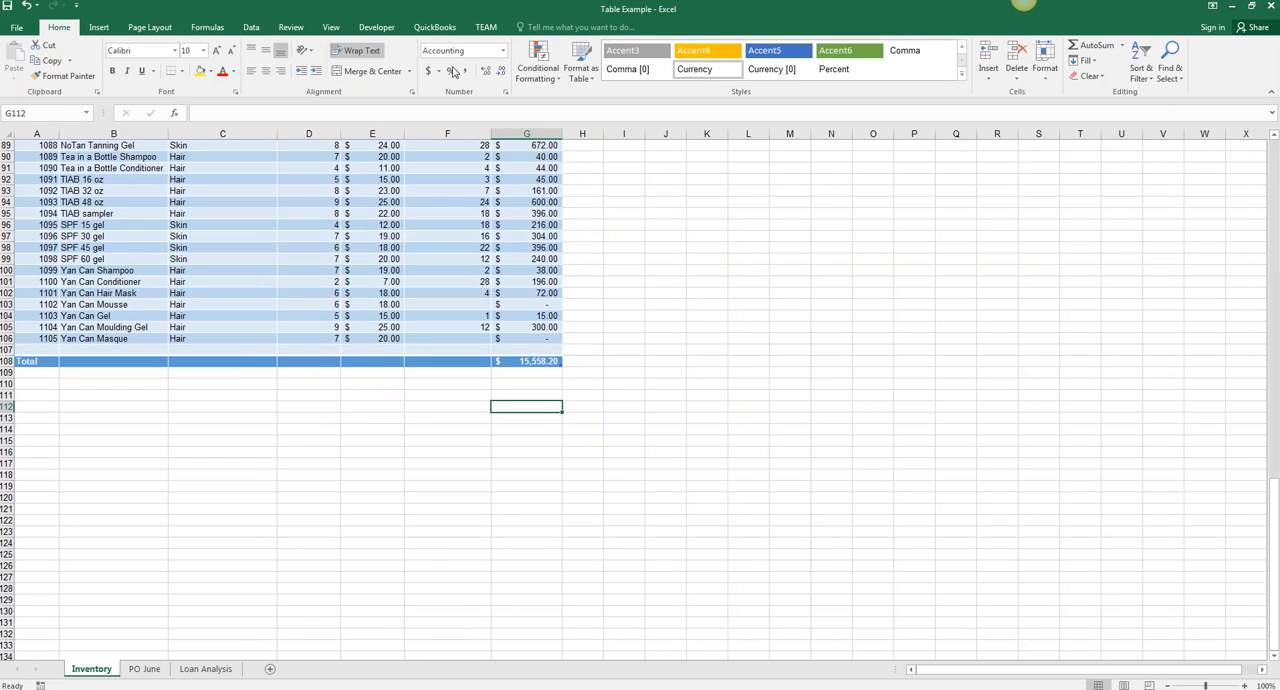
pyautogui.click(500, 236)
pyautogui.click(531, 27)
pyautogui.scroll(13, 300, 400)
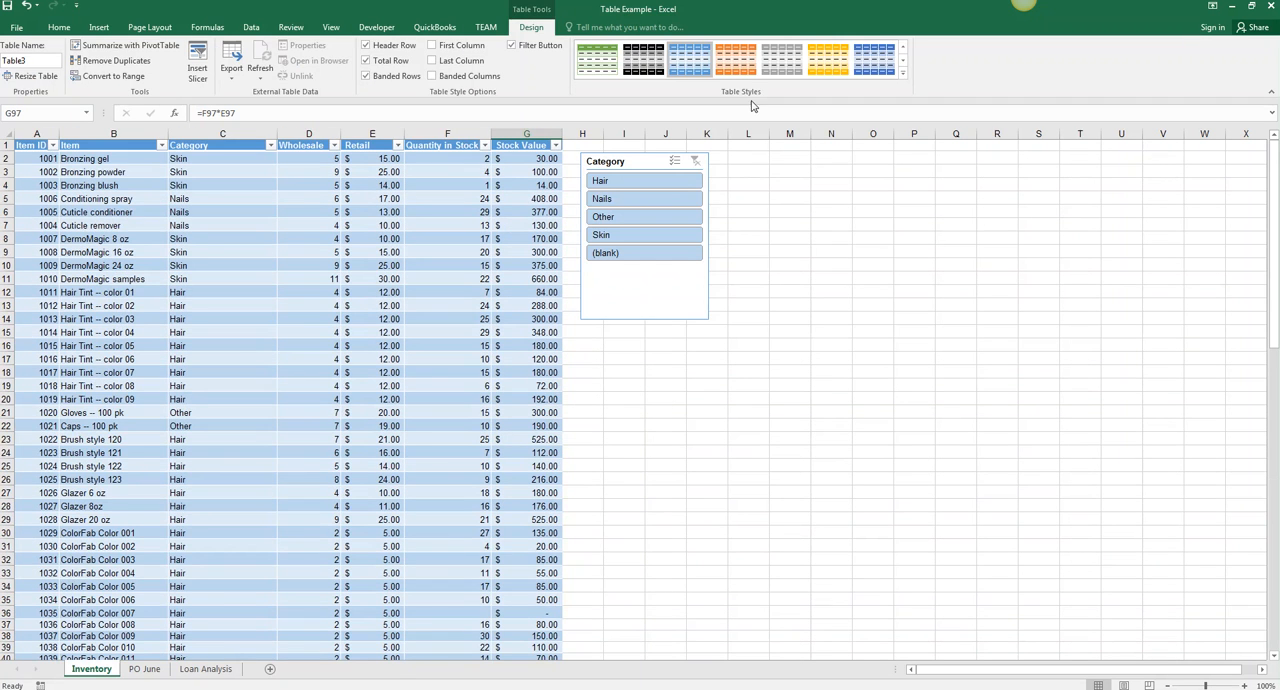
pyautogui.click(251, 27)
pyautogui.scroll(-20, 508, 363)
pyautogui.scroll(12, 520, 450)
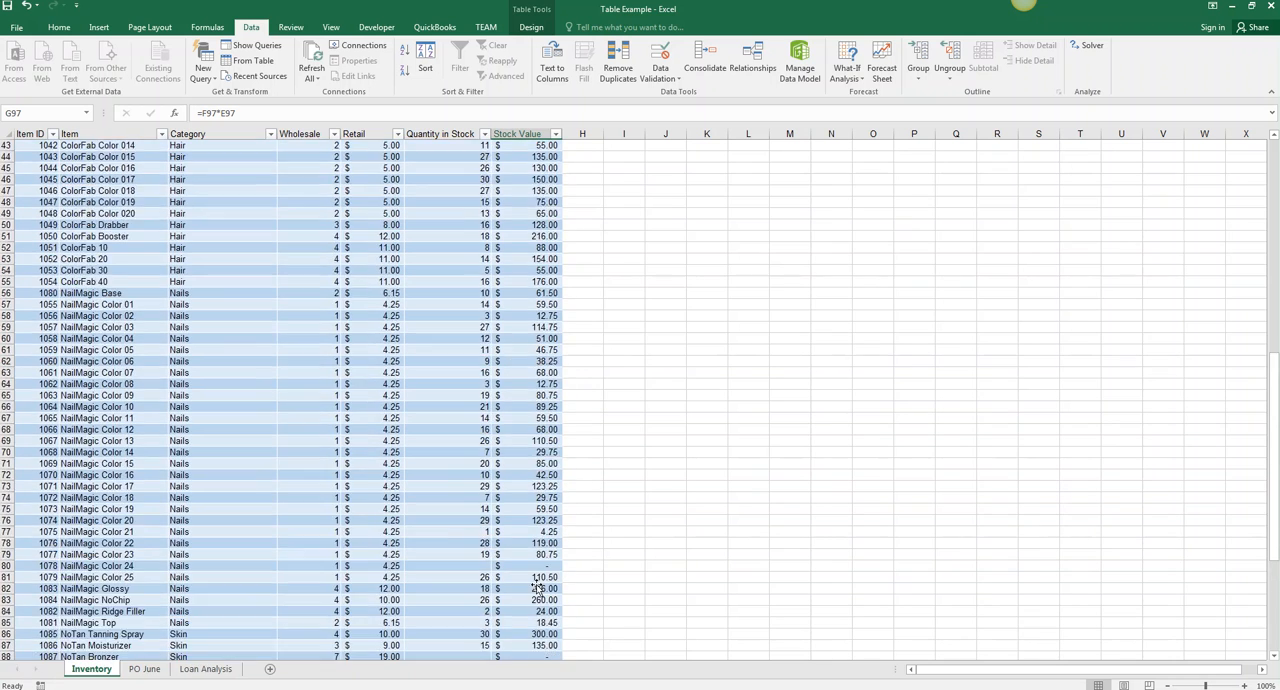
pyautogui.scroll(-17, 537, 588)
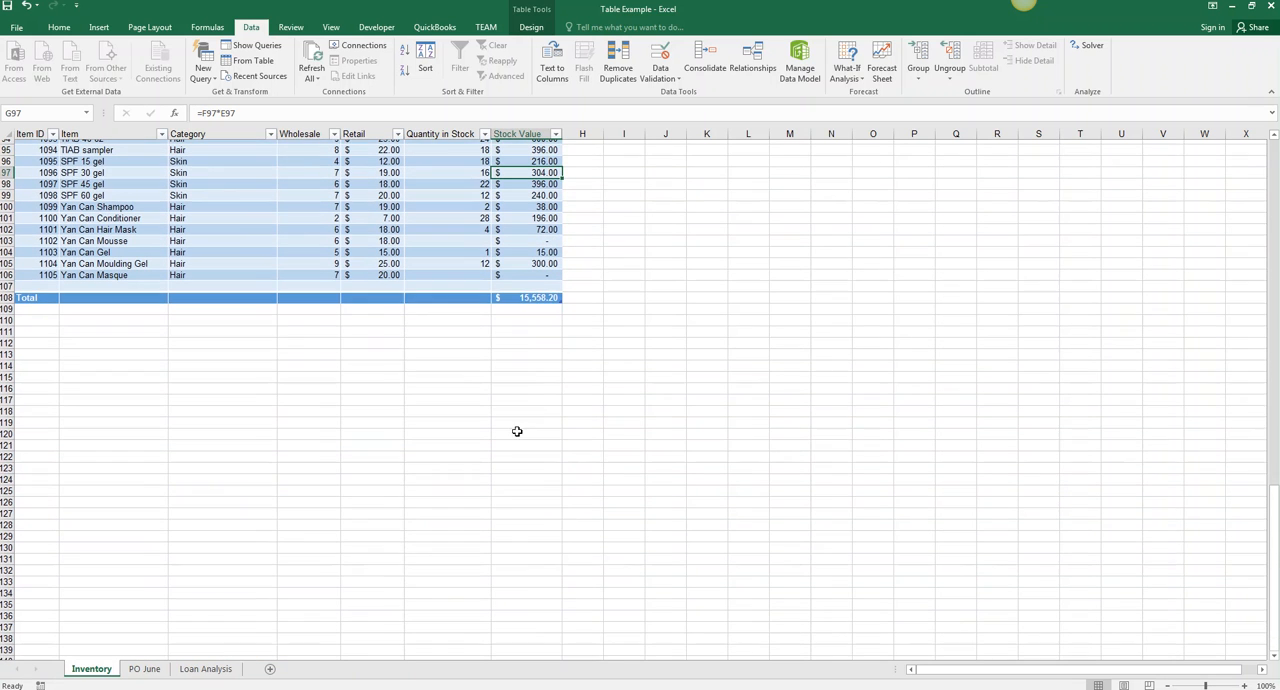
pyautogui.click(500, 338)
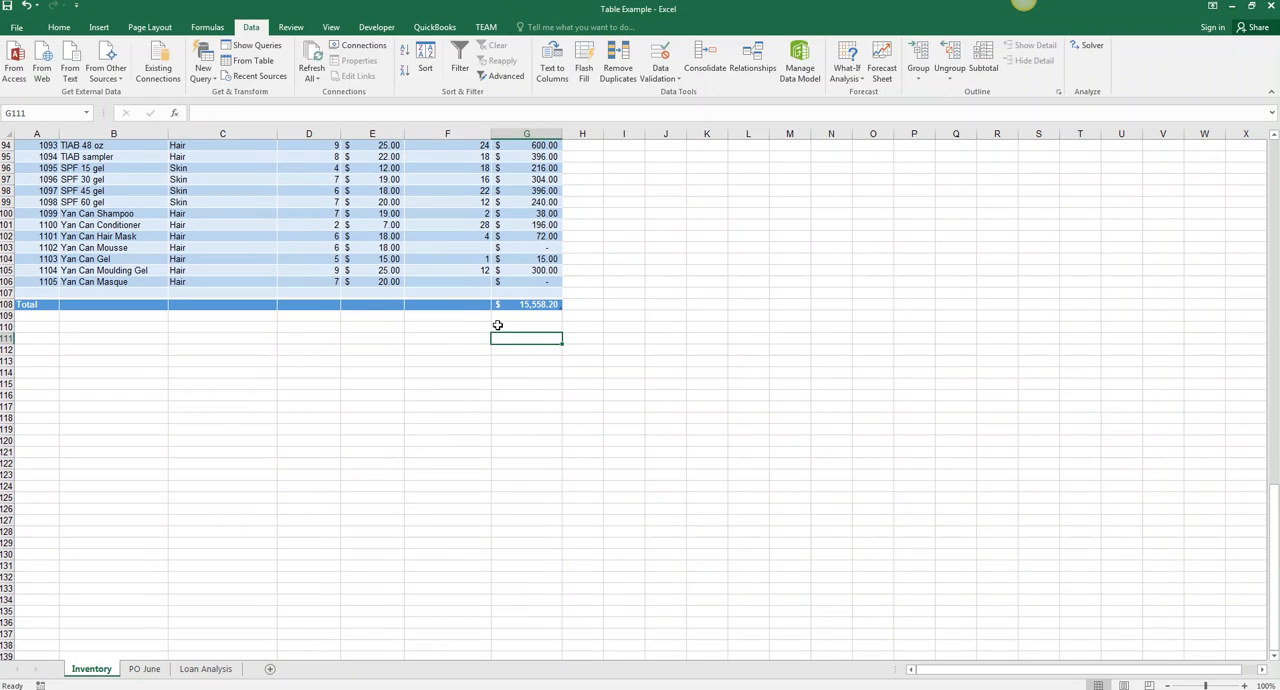
# - Choose Sum as the Total row function for the Stock Value column
pyautogui.click(388, 305)
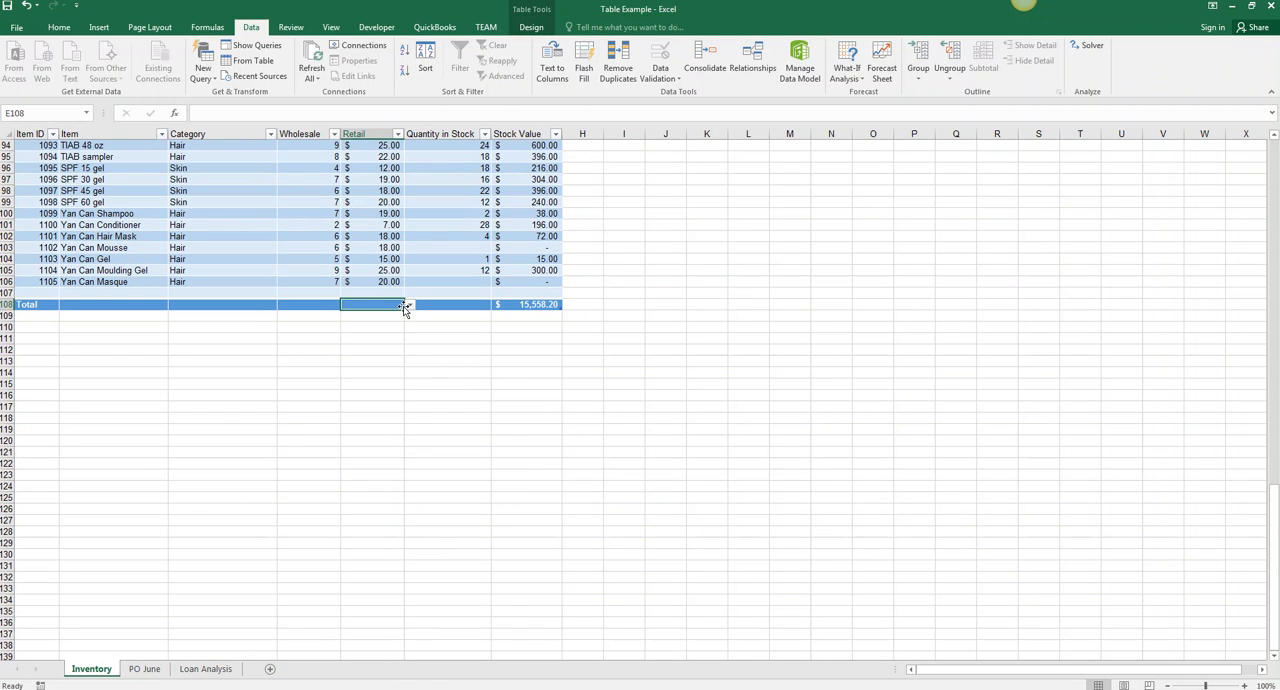
pyautogui.click(545, 305)
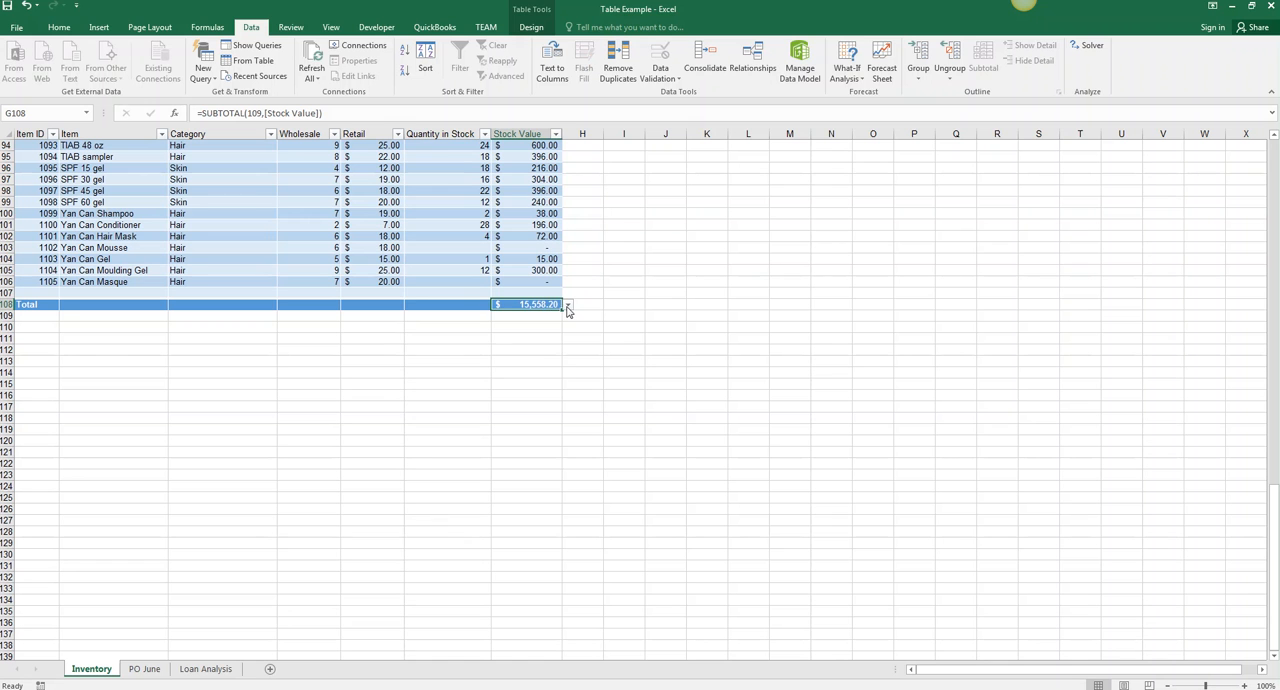
pyautogui.click(567, 306)
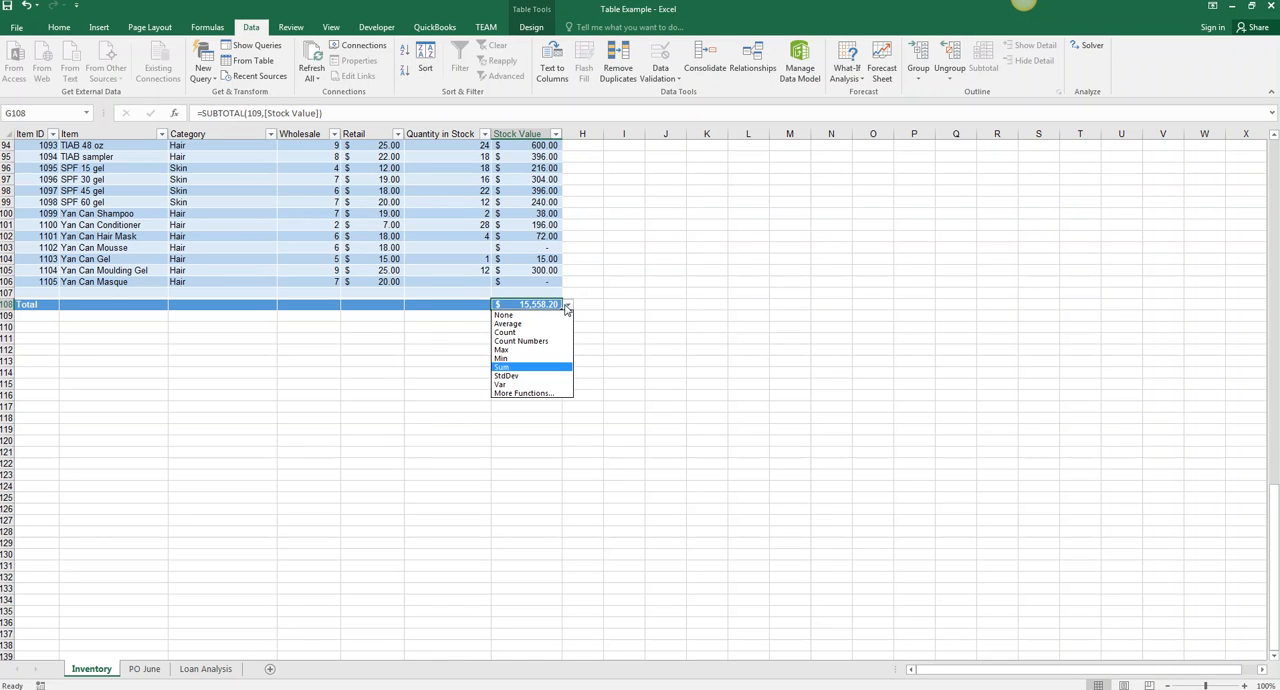
pyautogui.click(513, 368)
# - Add an Average of the Retail column to the inventory table's Total row
pyautogui.click(377, 304)
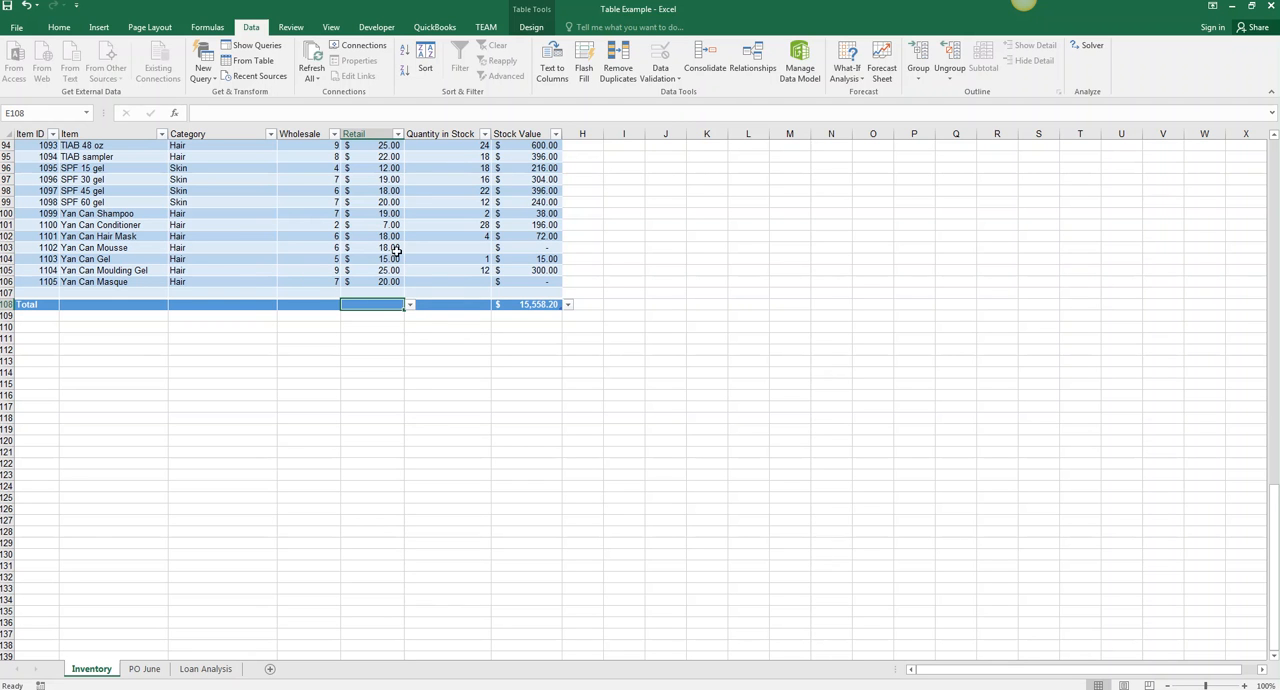
pyautogui.click(409, 306)
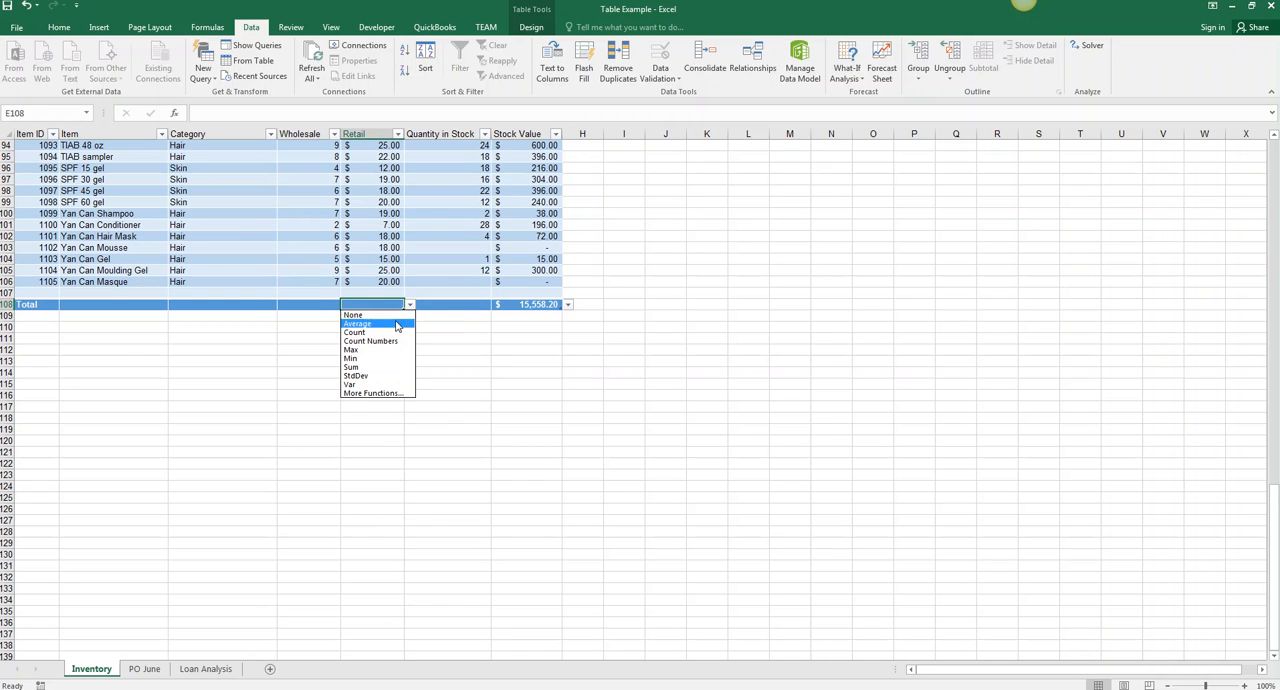
pyautogui.click(397, 323)
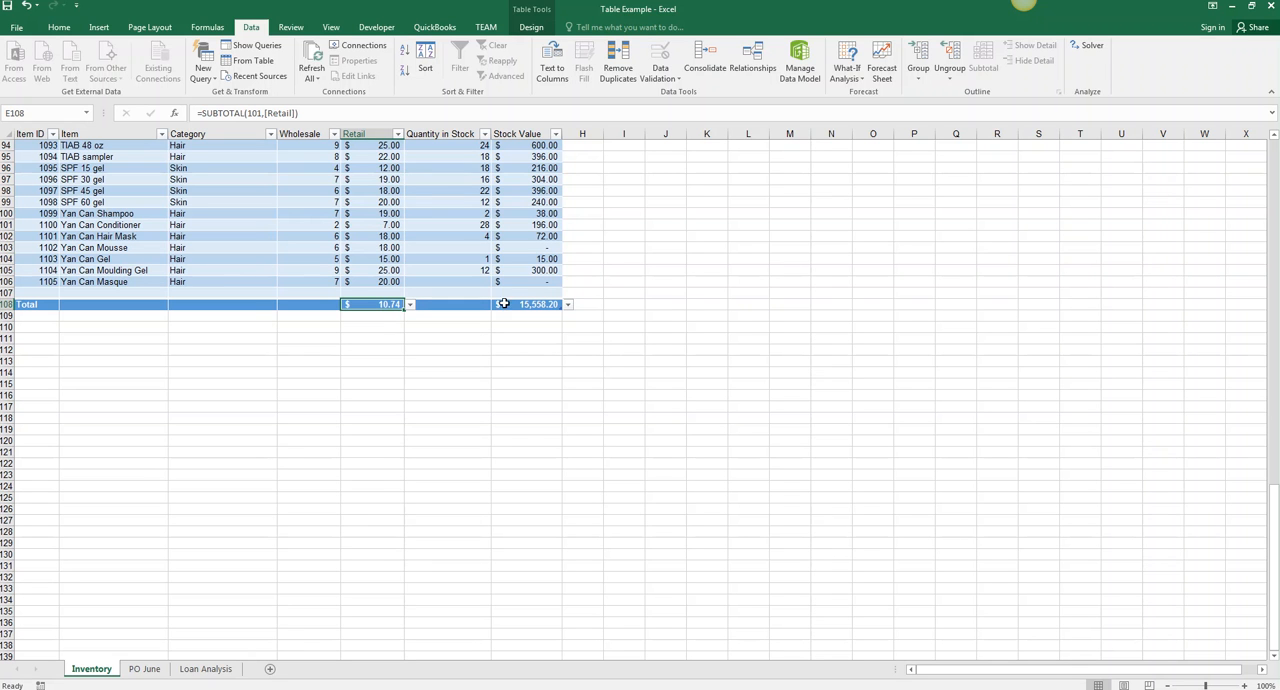
# - Try Count as the Total row function for Quantity in Stock, and set it to Sum instead
pyautogui.click(458, 302)
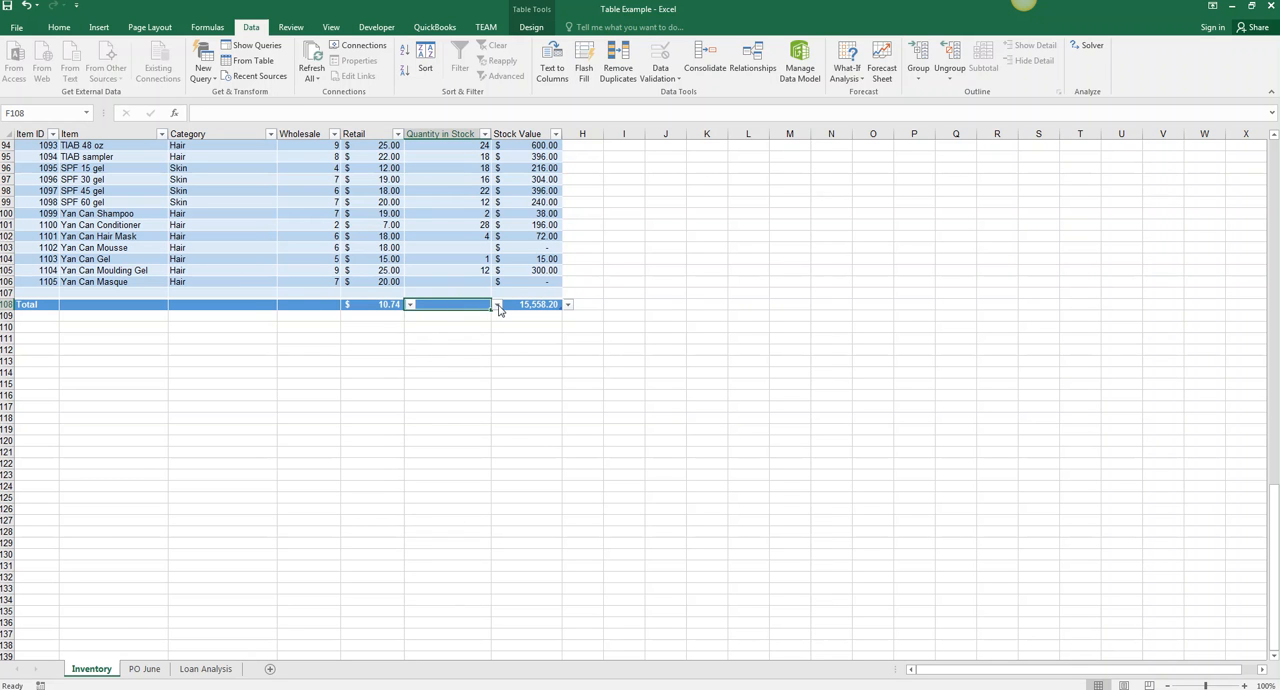
pyautogui.click(496, 305)
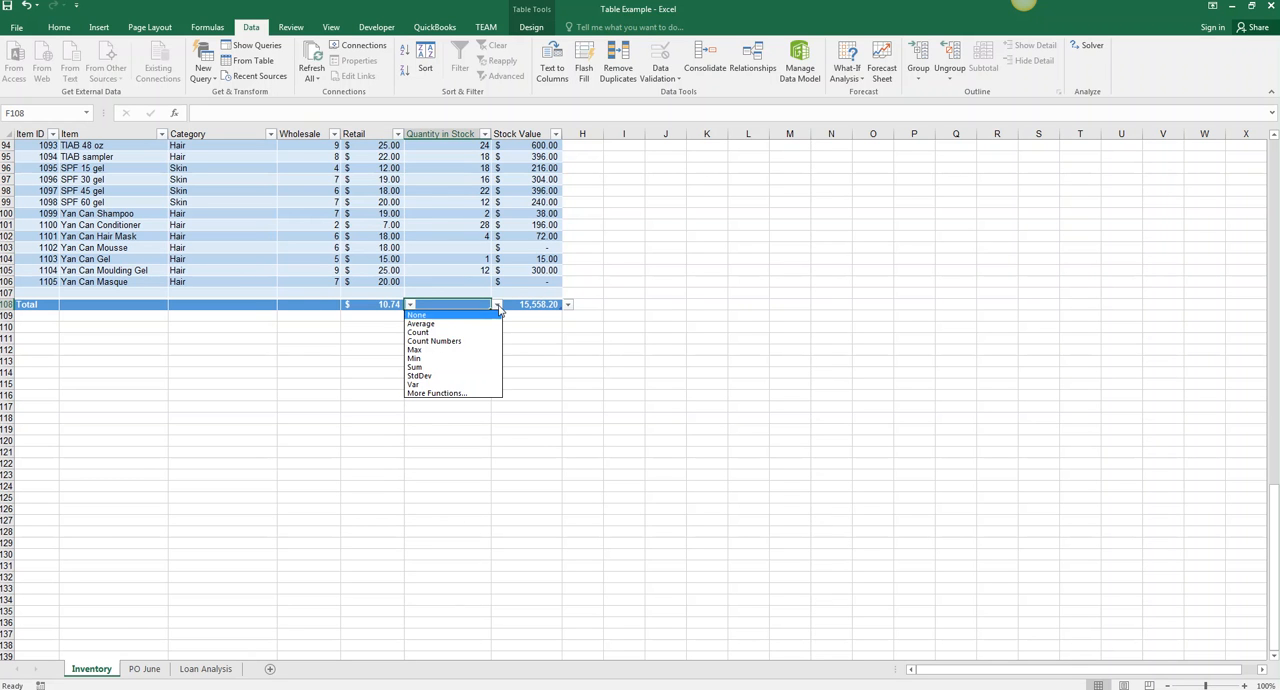
pyautogui.click(449, 332)
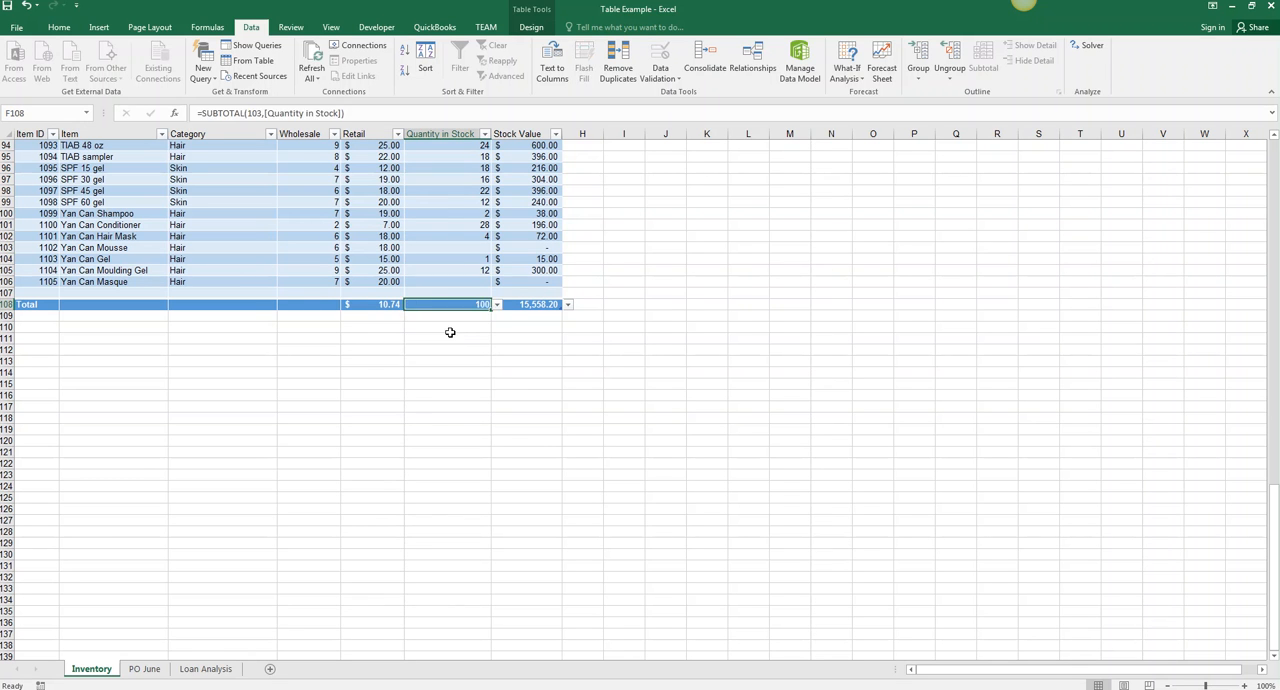
pyautogui.click(497, 305)
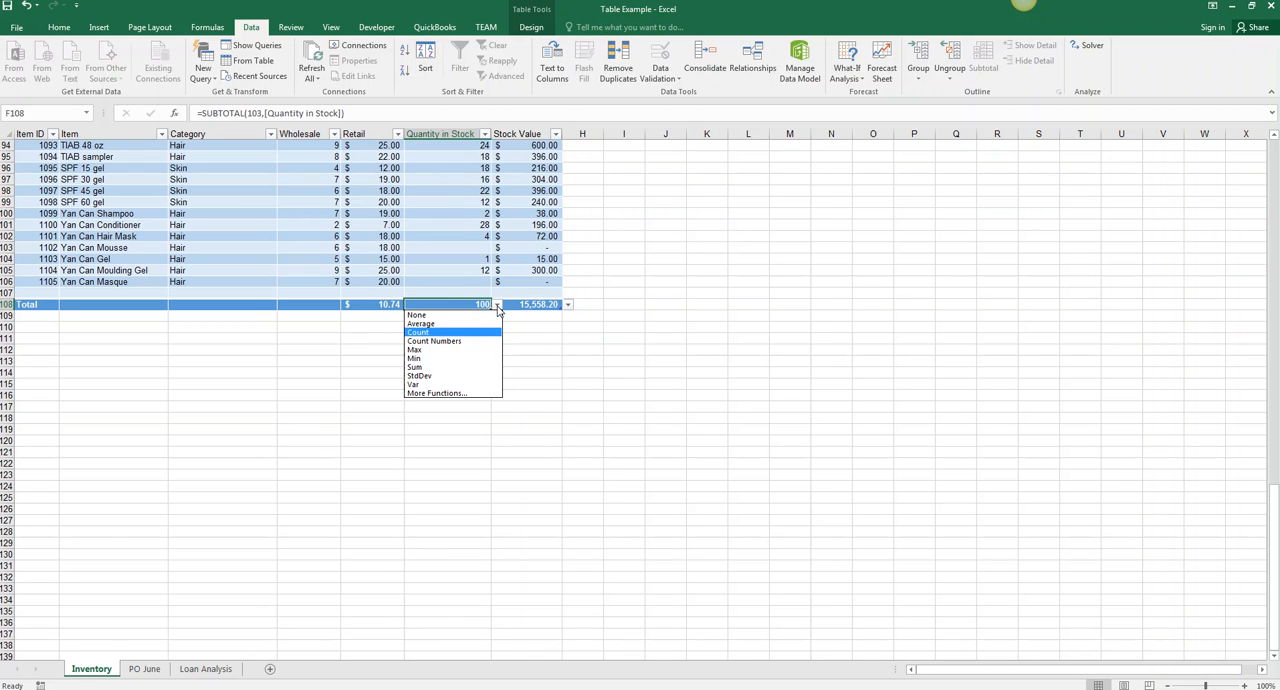
pyautogui.click(434, 367)
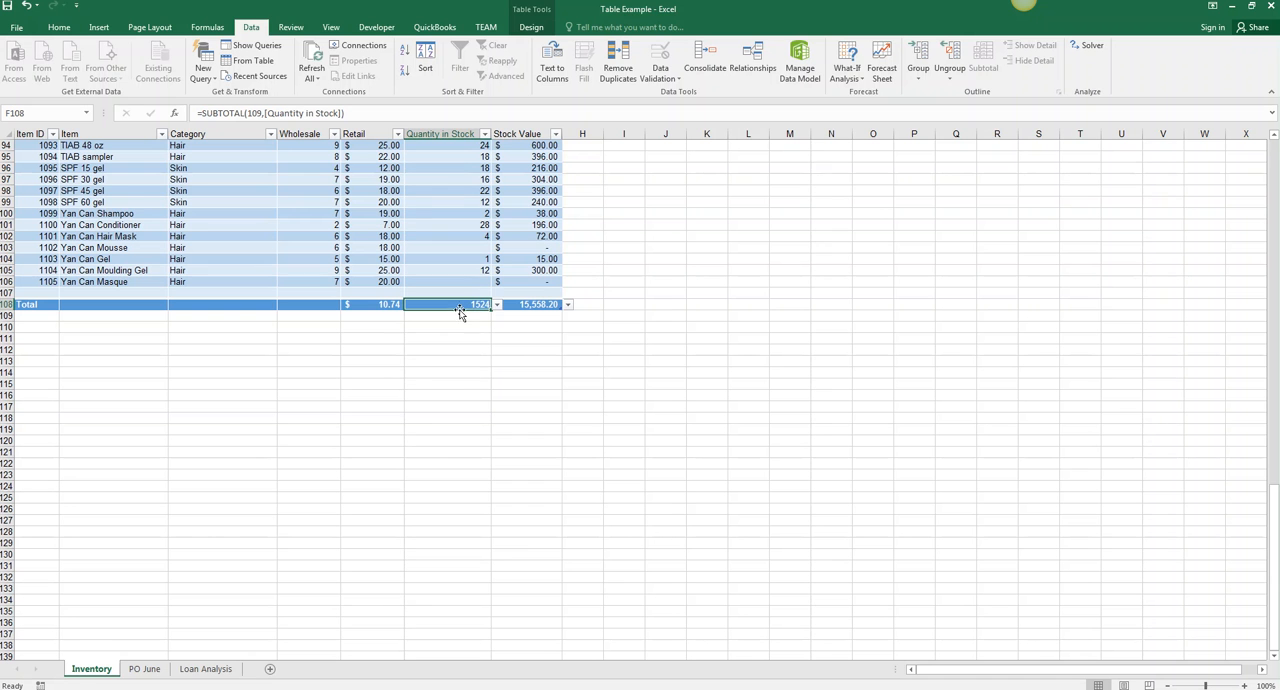
# - Add a Count of the Item column to the inventory table's Total row
pyautogui.scroll(10, 476, 231)
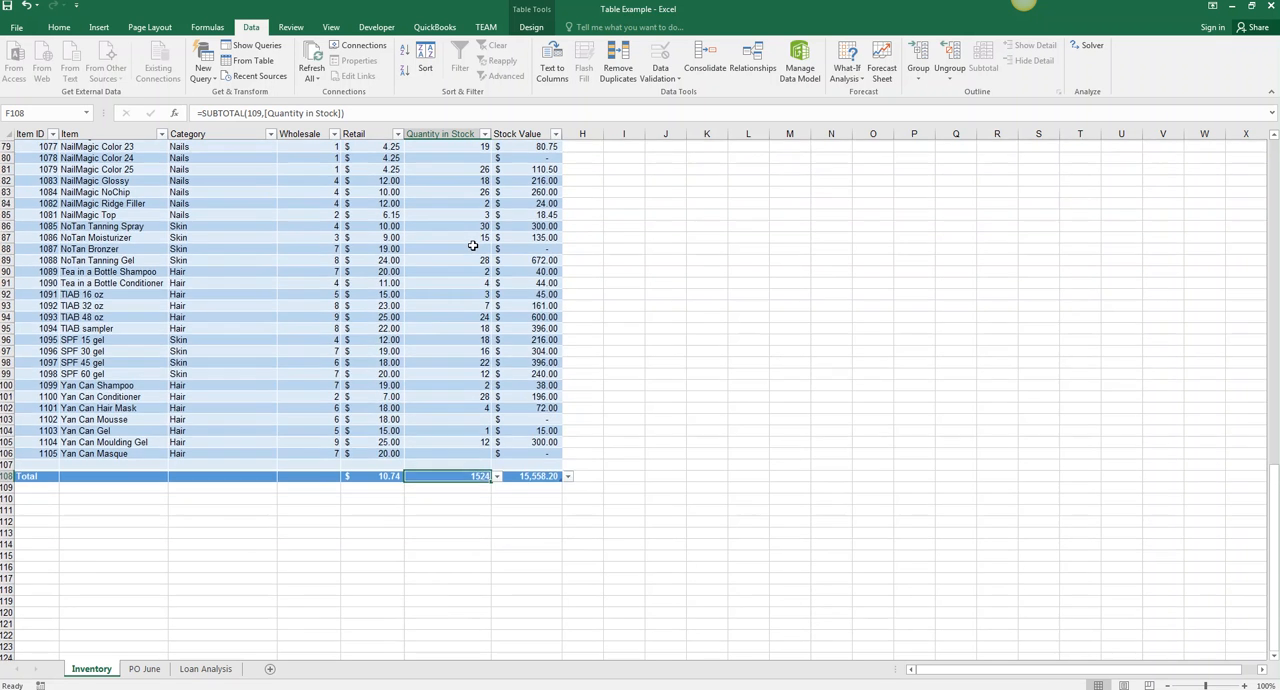
pyautogui.scroll(-3, 469, 243)
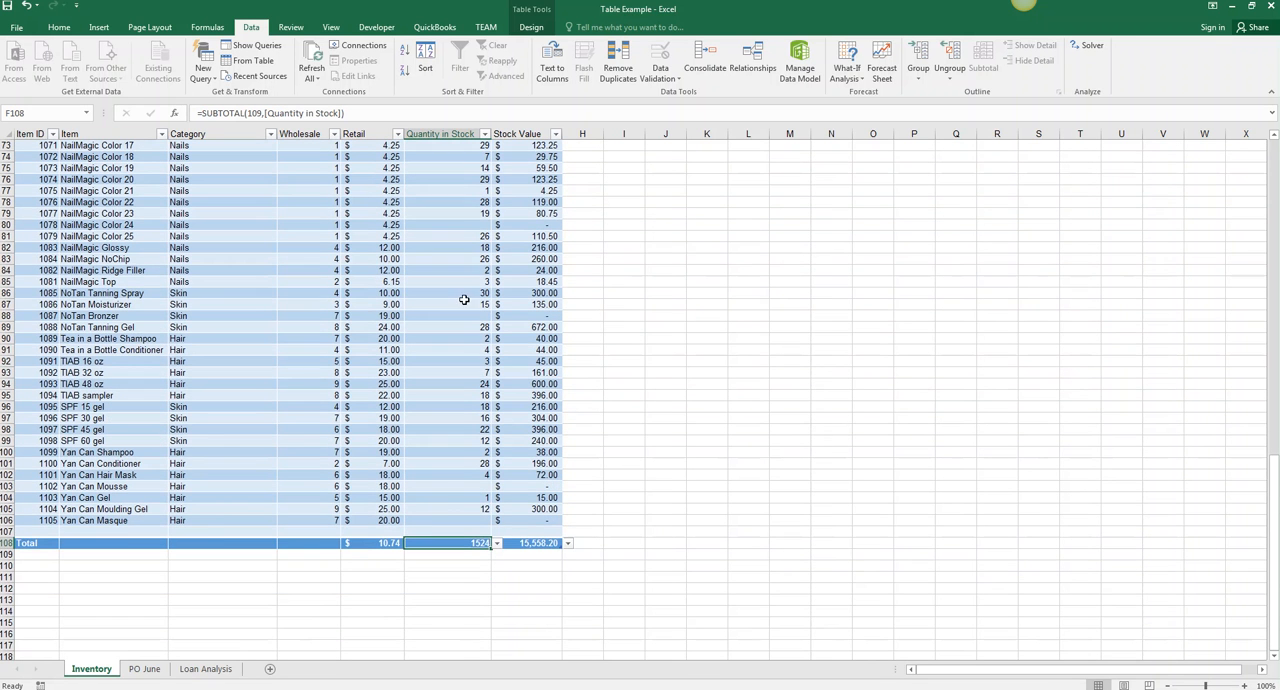
pyautogui.click(116, 543)
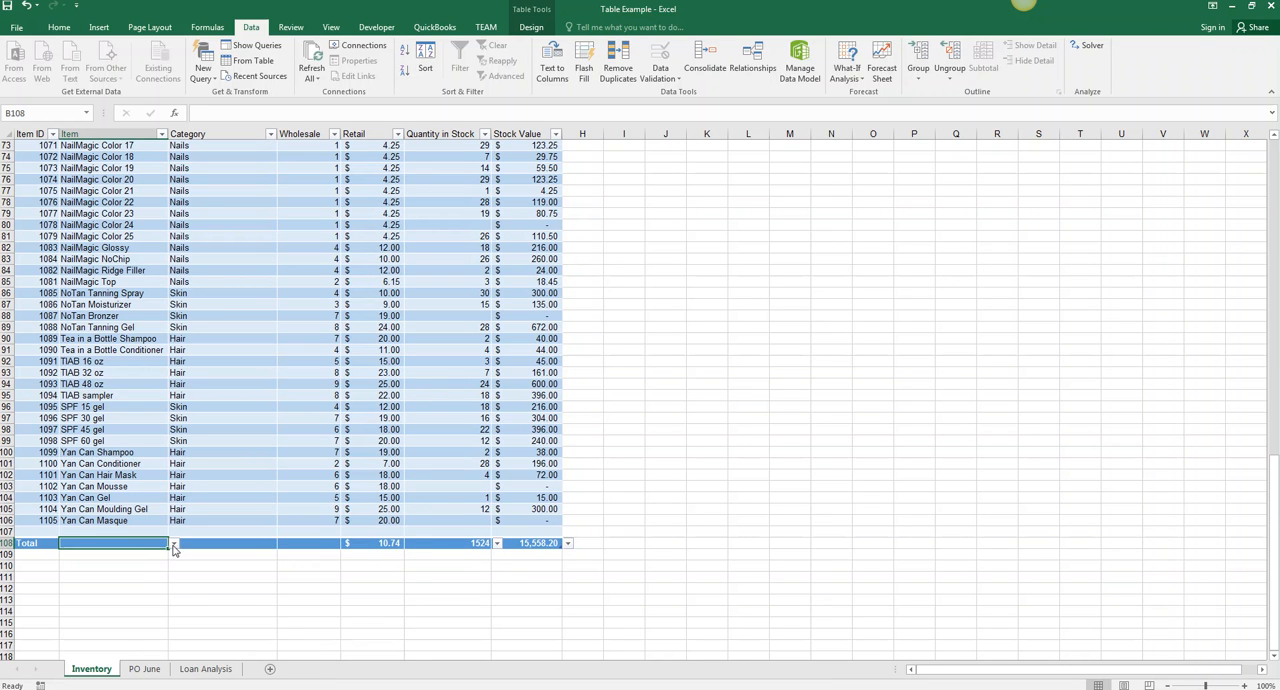
pyautogui.click(173, 545)
pyautogui.click(126, 571)
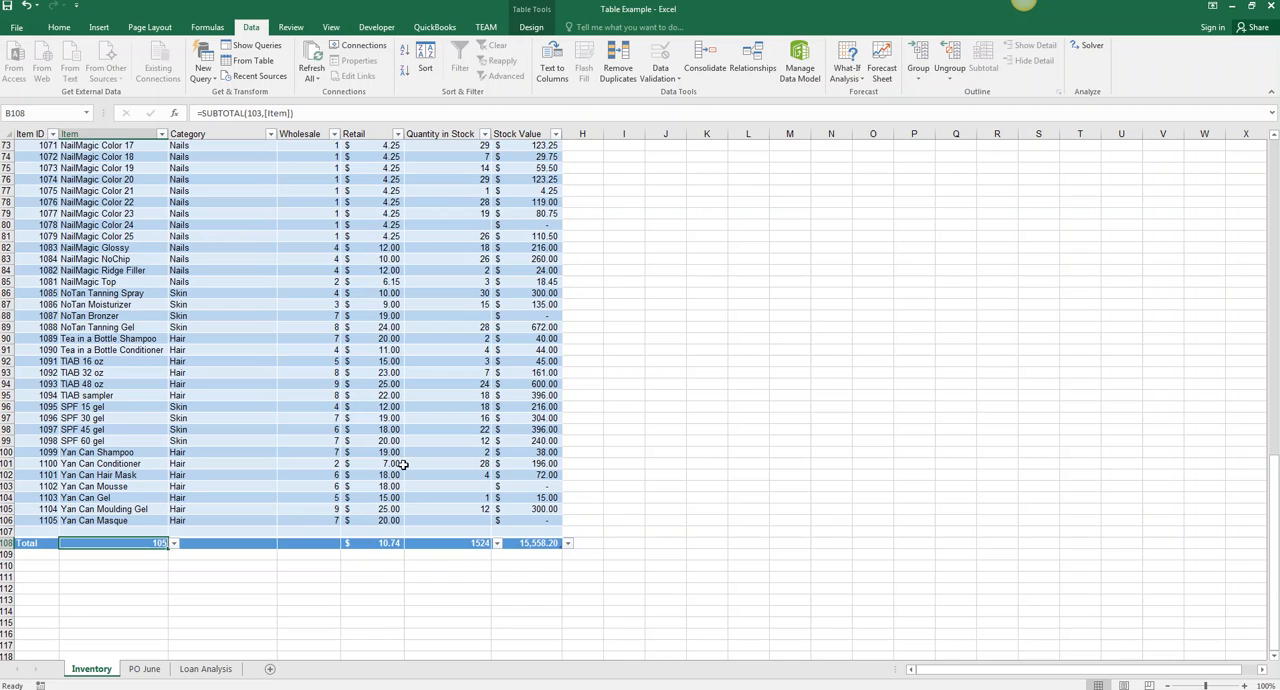
# - Filter the table with the Category slicer by Other and by Skin to compare the Total row, and clear the filter
pyautogui.scroll(1, 466, 560)
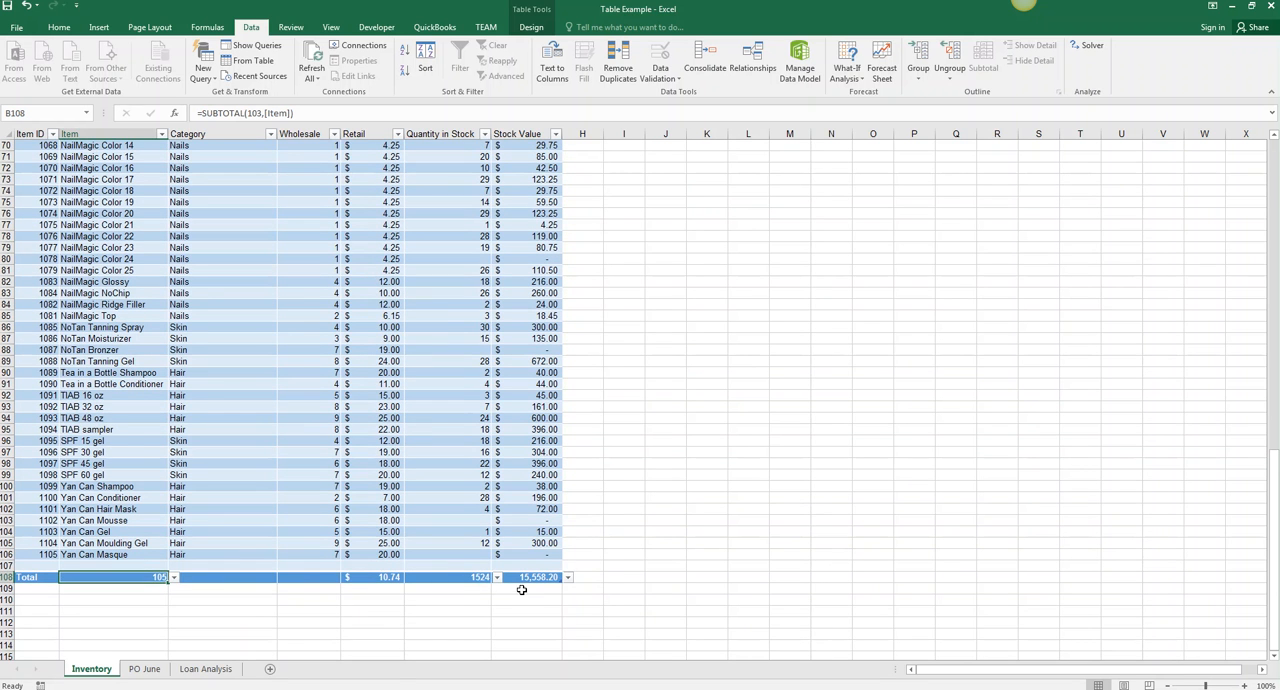
pyautogui.scroll(20, 513, 505)
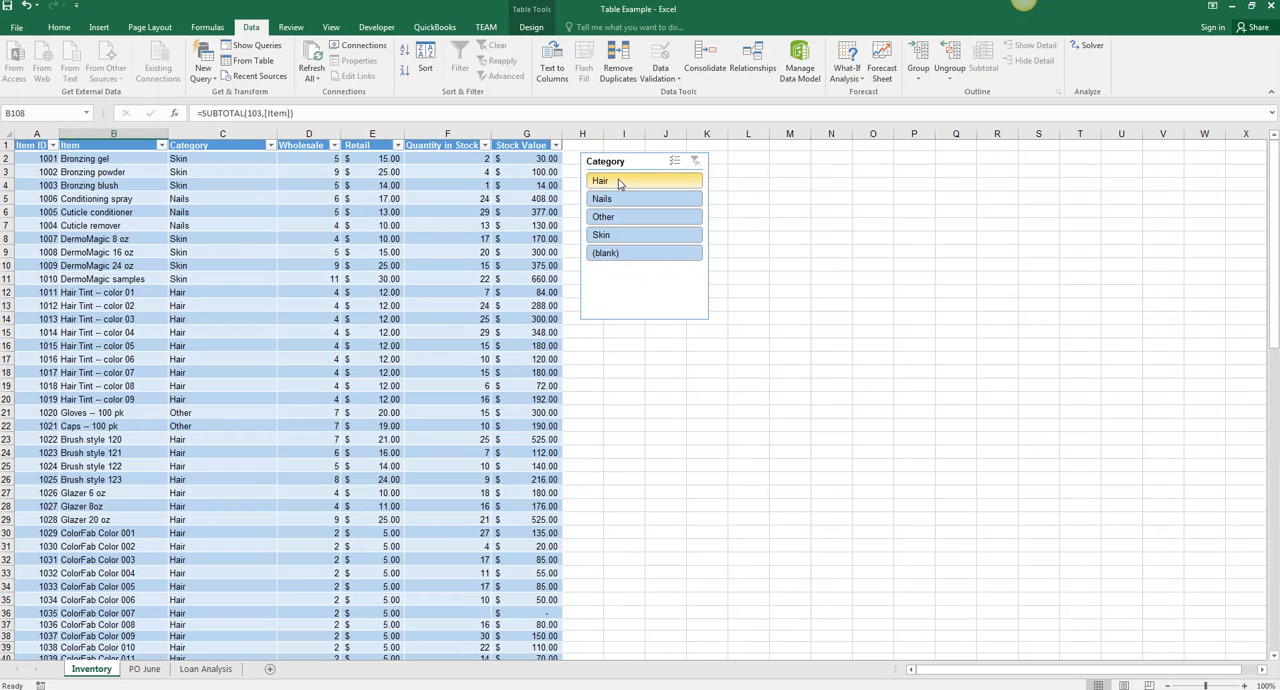
pyautogui.click(620, 222)
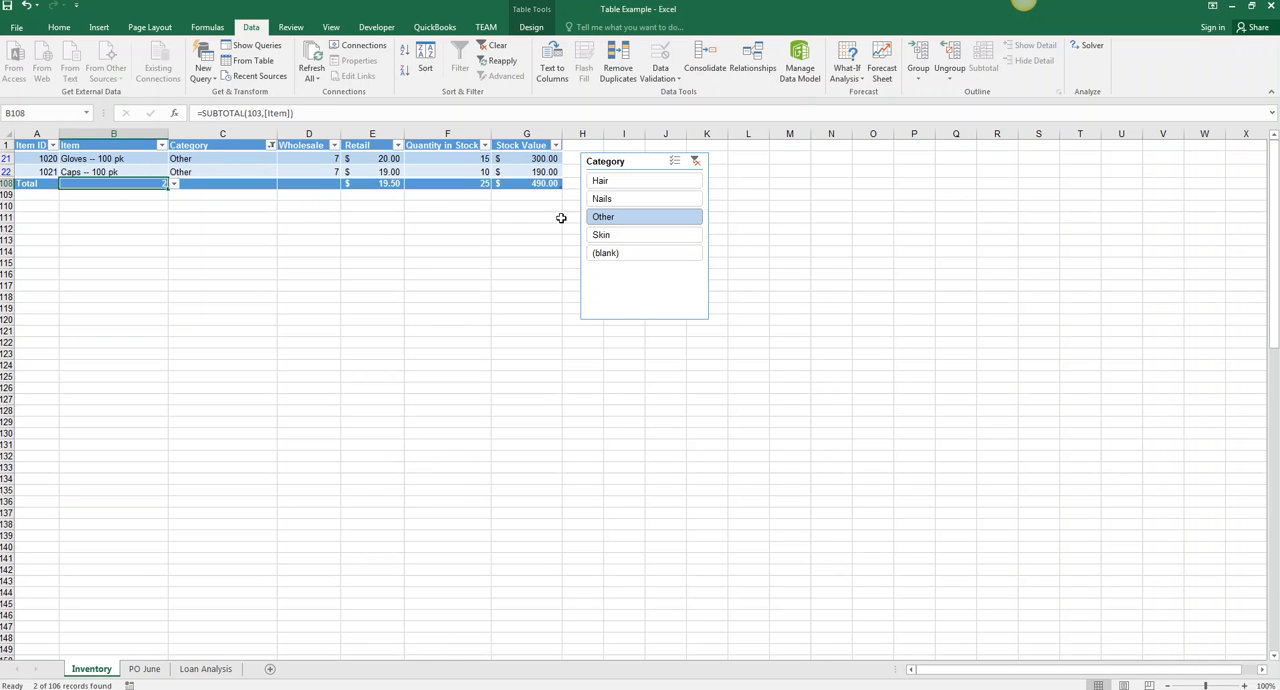
pyautogui.click(614, 238)
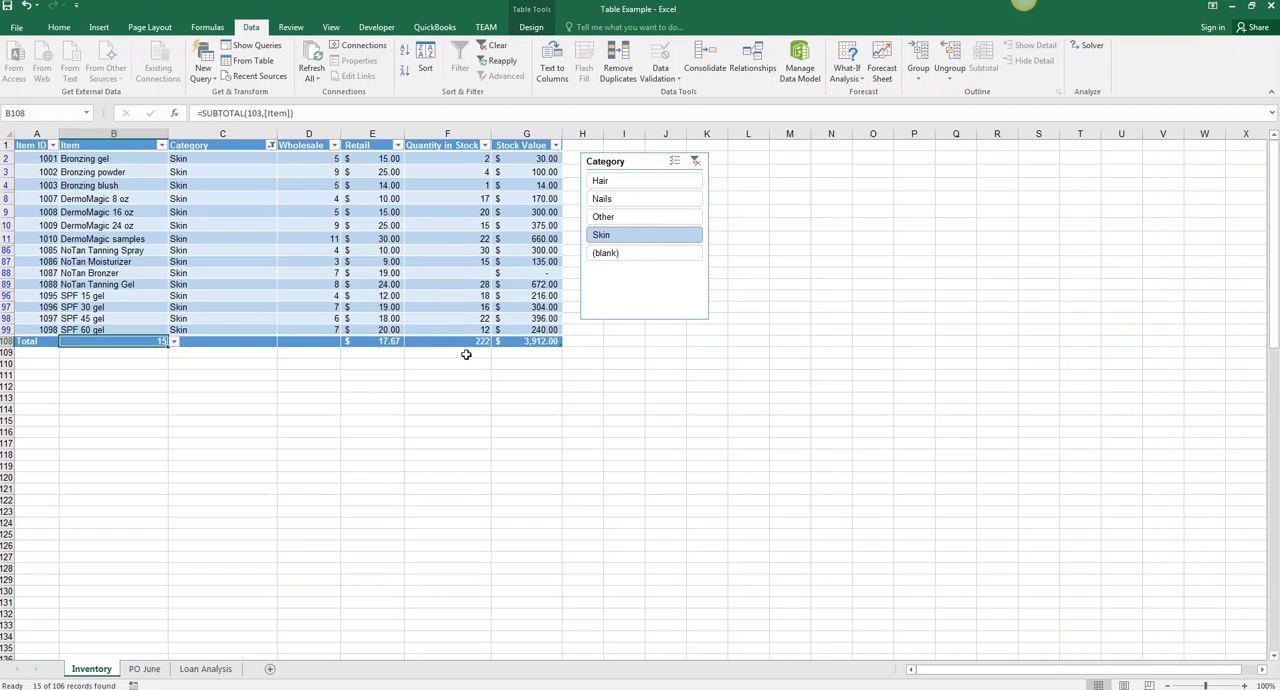
pyautogui.click(696, 161)
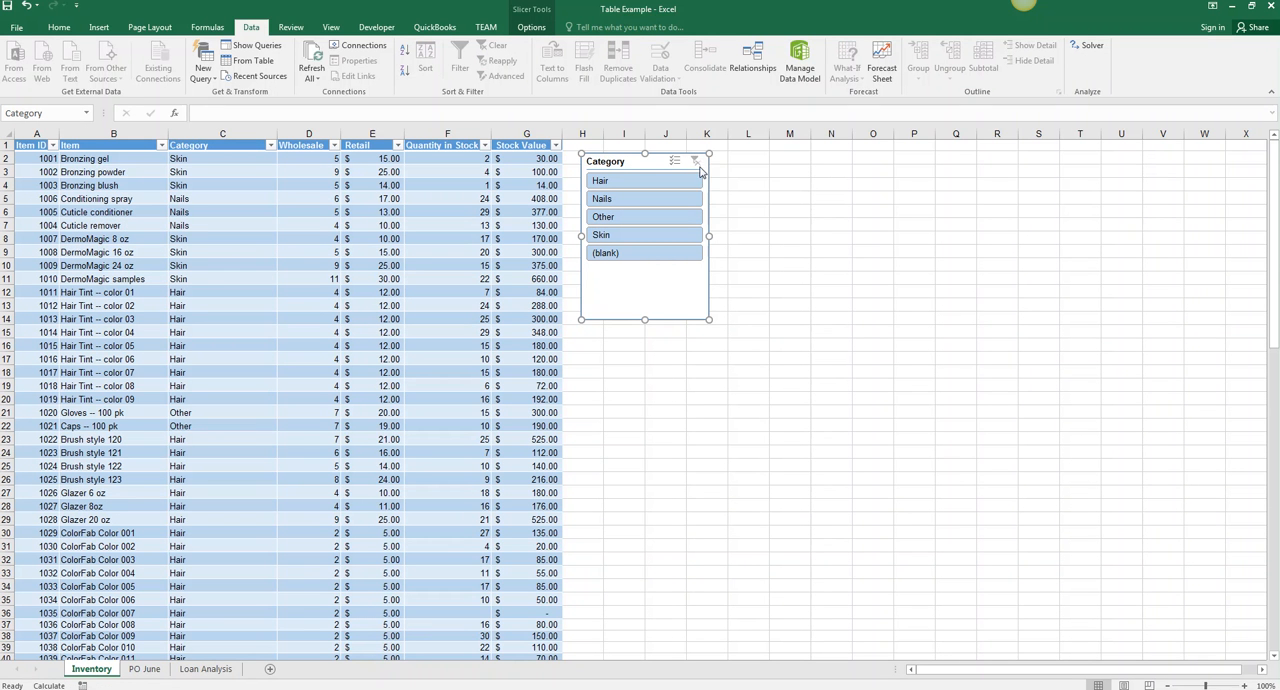
# - Show the table design options for the inventory table with one of its cells selected
pyautogui.doubleClick(486, 198)
pyautogui.click(530, 28)
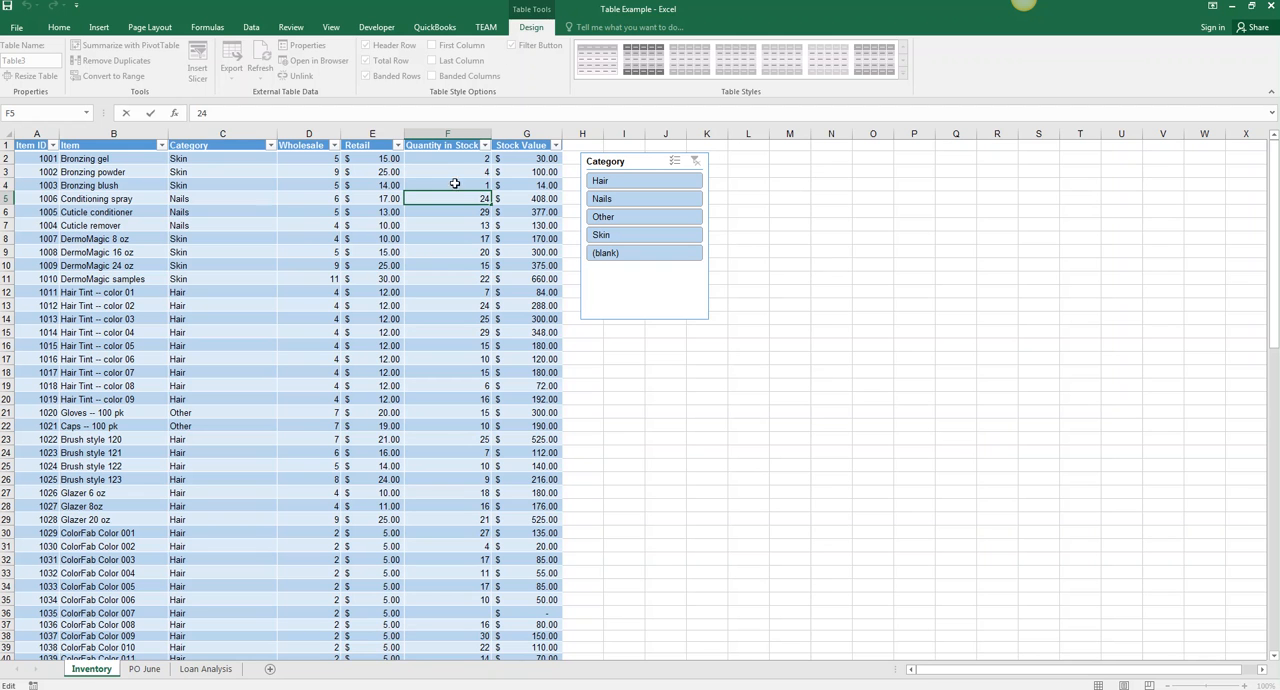
pyautogui.click(404, 249)
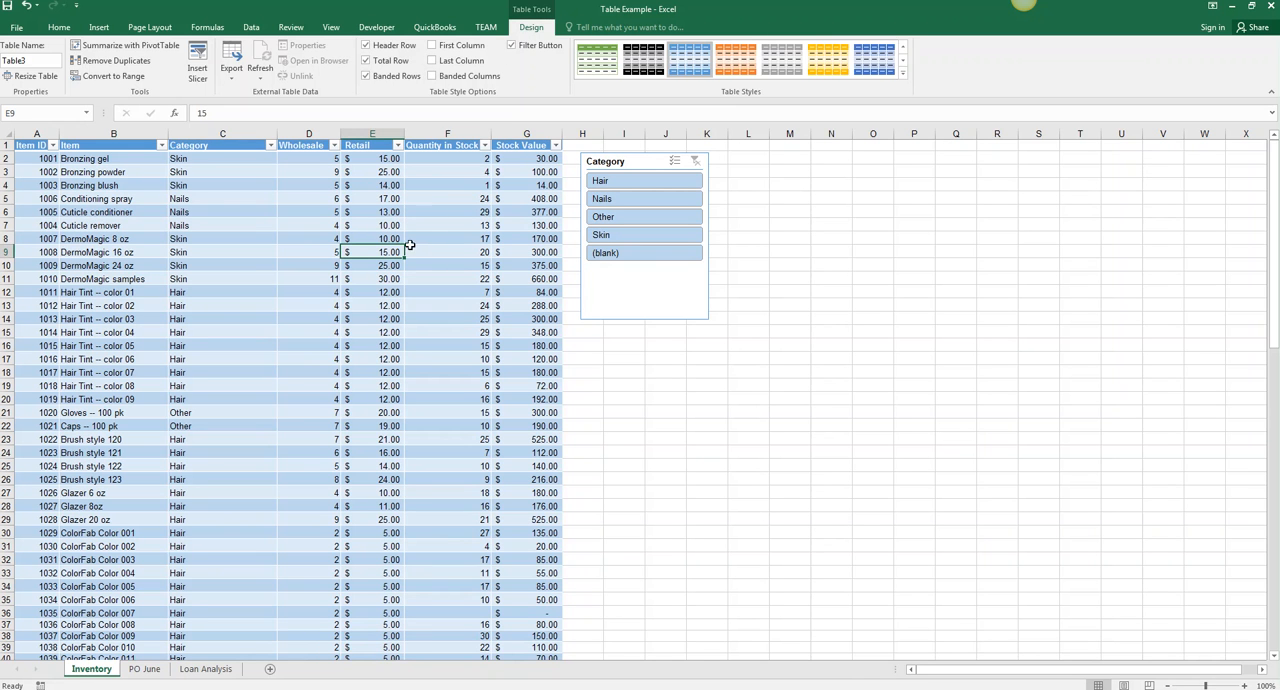